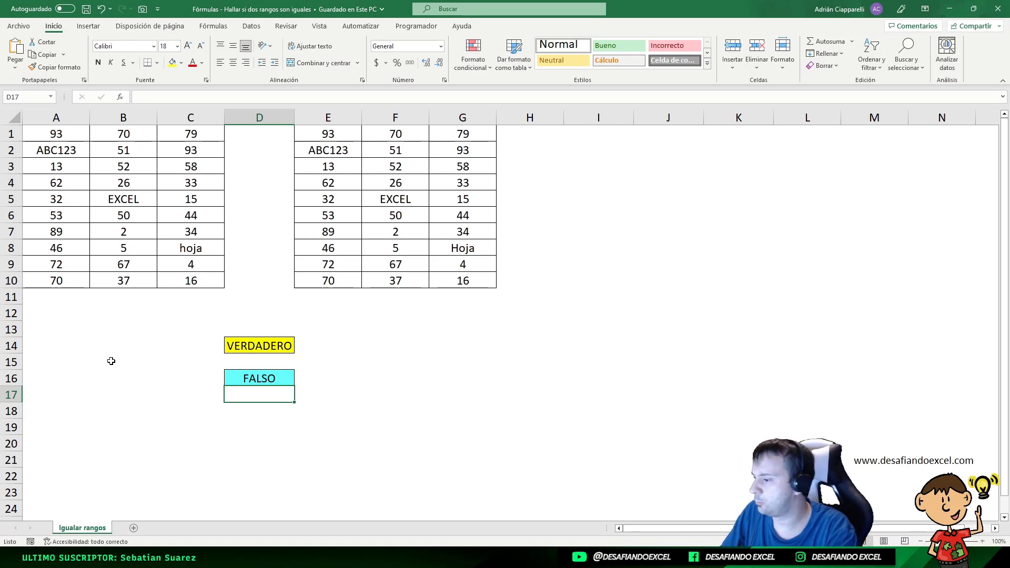
# Step: Switch between the open workbooks and return to the one comparing two ranges
pyautogui.click(287, 557)
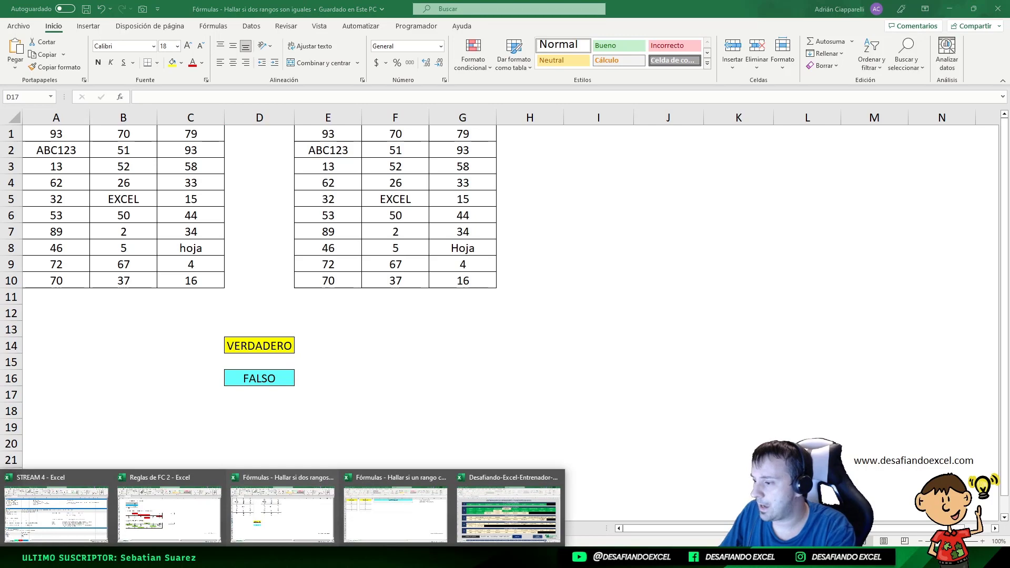
pyautogui.moveTo(282, 509)
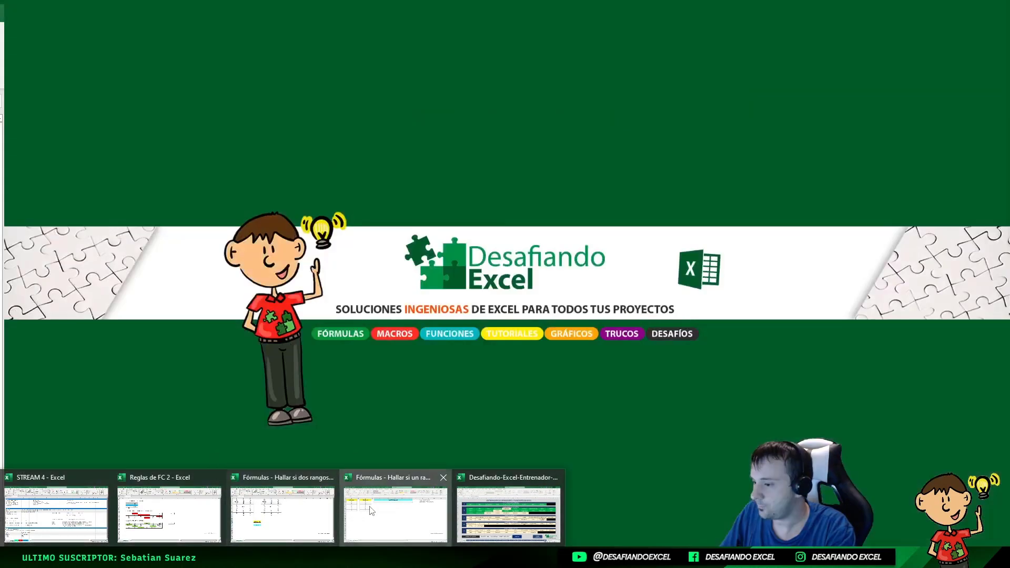
pyautogui.click(303, 501)
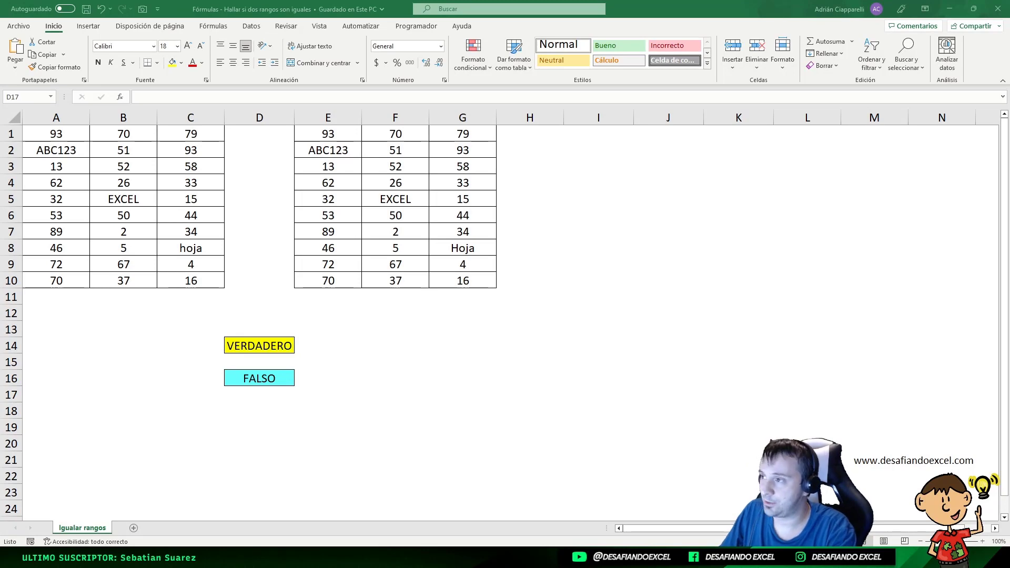
# Step: Maximize the 'Hallar valores distintos' workbook and review the K1/K2 legend and RANGO B's C2
pyautogui.hotkey('alt', 'Tab')
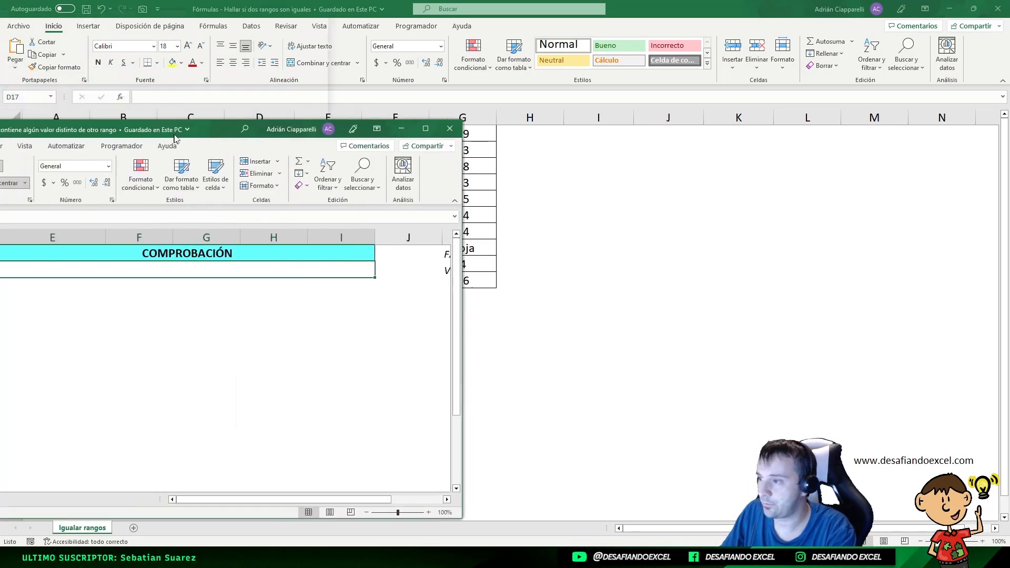
pyautogui.click(881, 92)
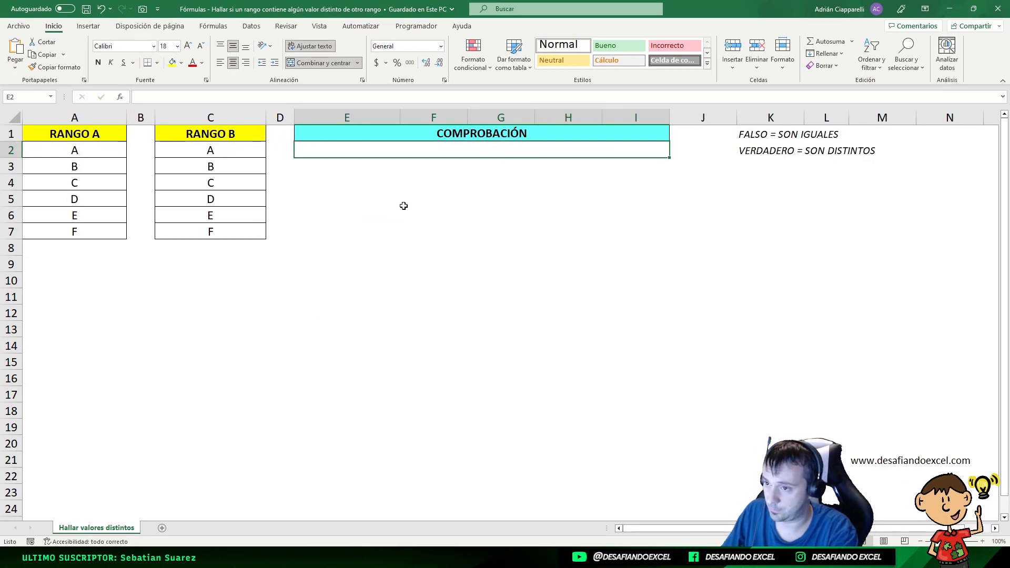
pyautogui.click(764, 150)
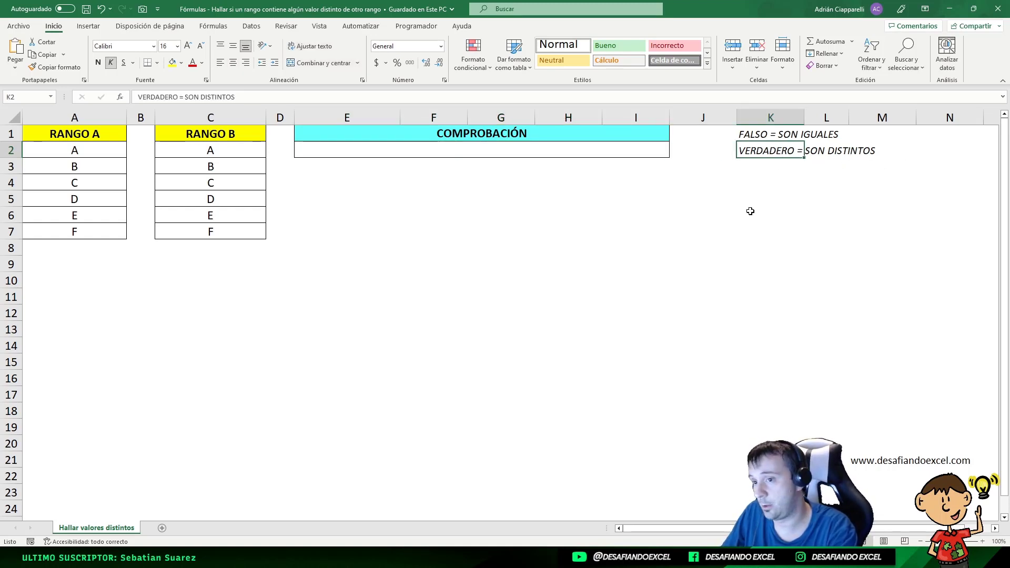
pyautogui.click(764, 139)
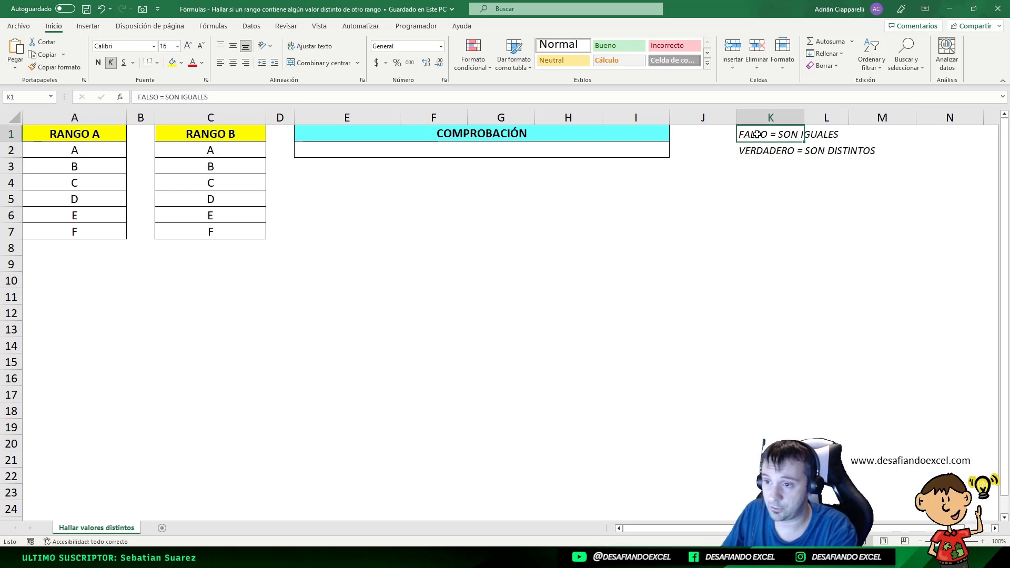
pyautogui.click(766, 151)
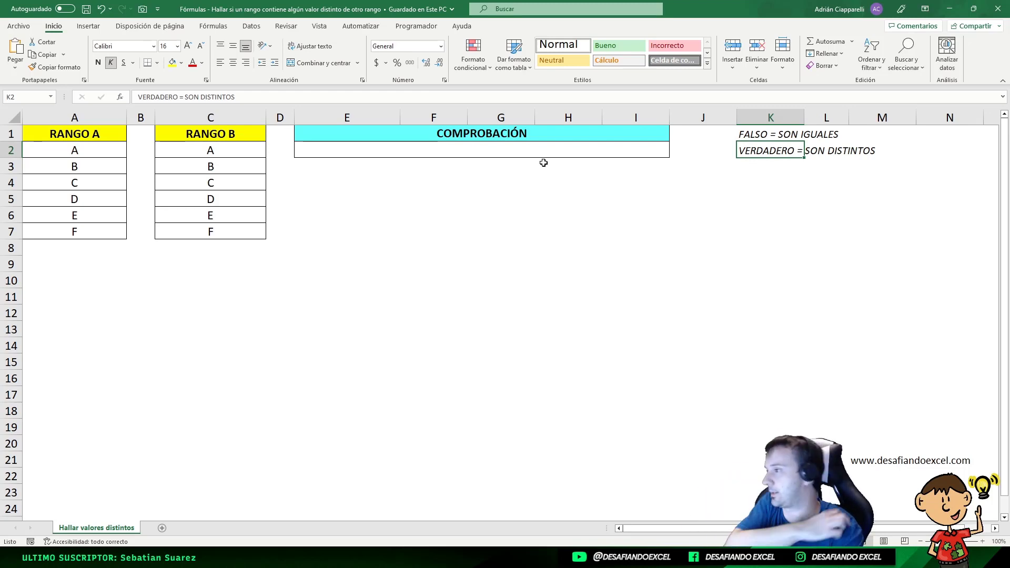
pyautogui.click(200, 155)
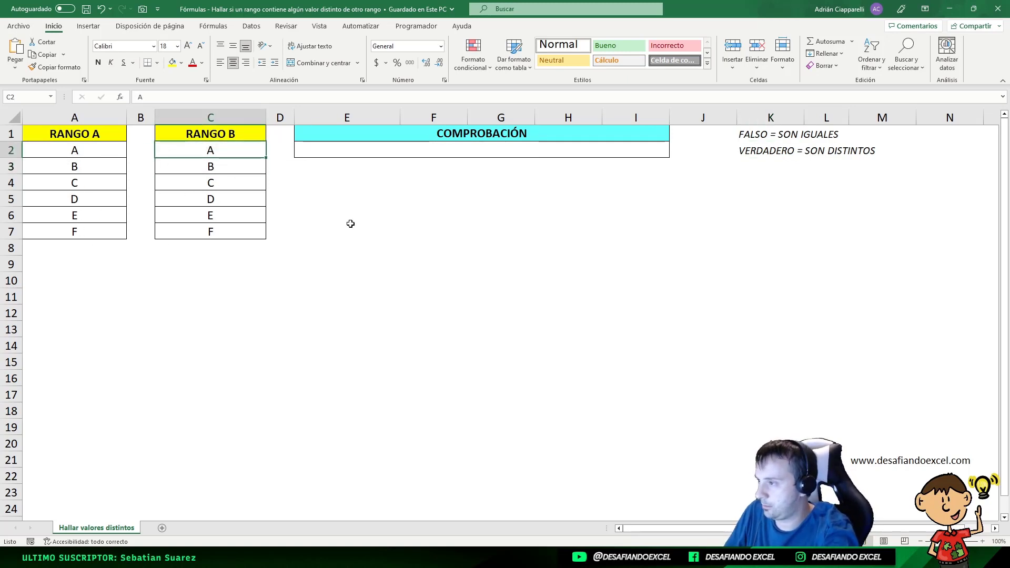
# Step: Re-enter RANGO B in C2:C7 as D, E, A, C, F, B
pyautogui.press('Down')
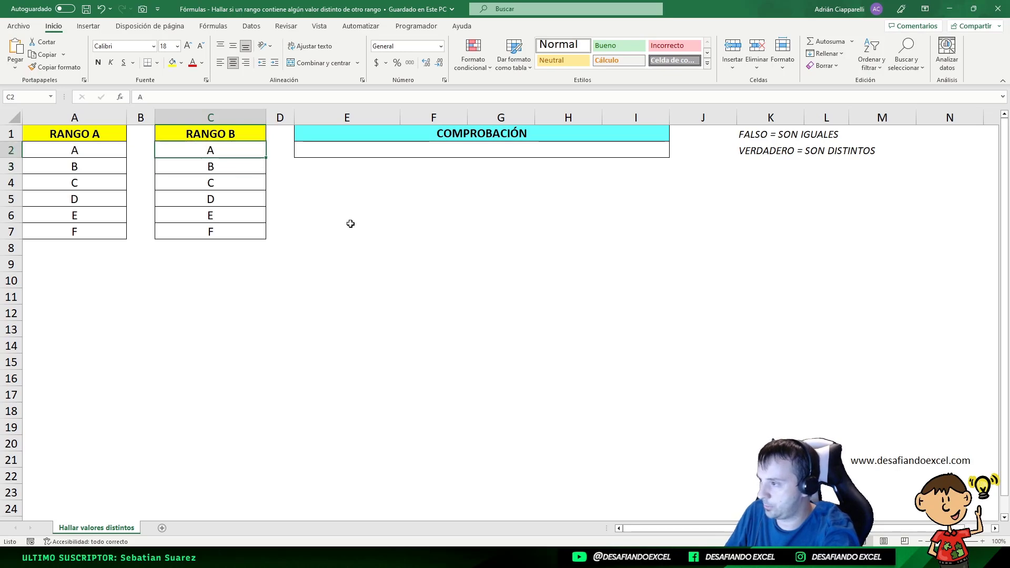
pyautogui.write('B')
pyautogui.press('Up')
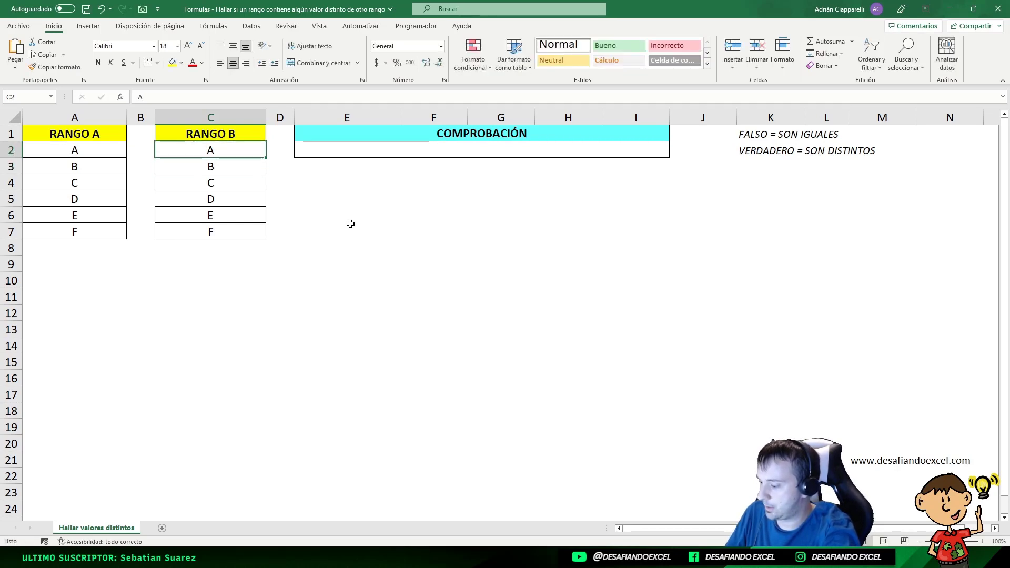
pyautogui.write('D')
pyautogui.press('Return')
pyautogui.write('E')
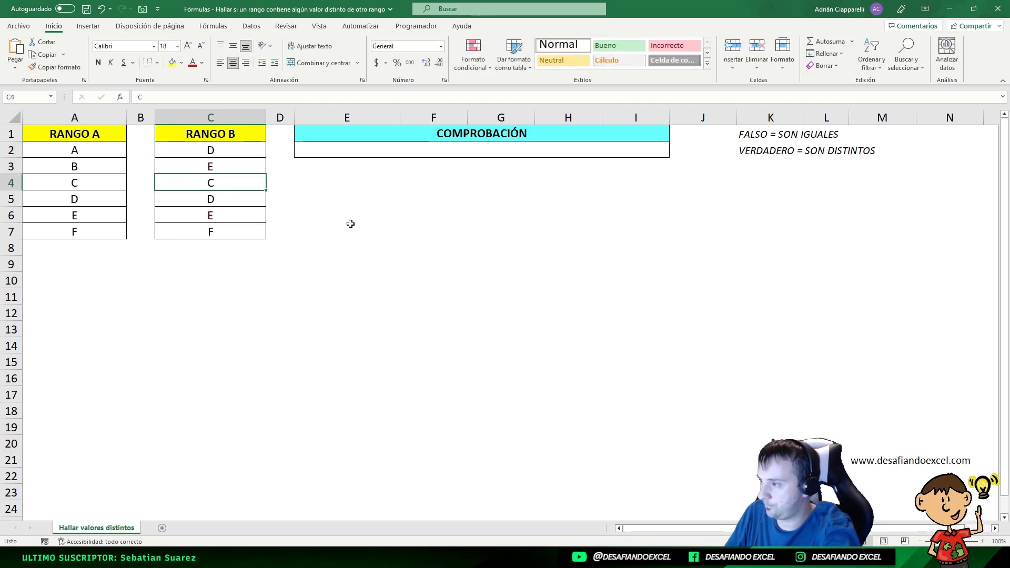
pyautogui.write(' A C B')
pyautogui.press('Return')
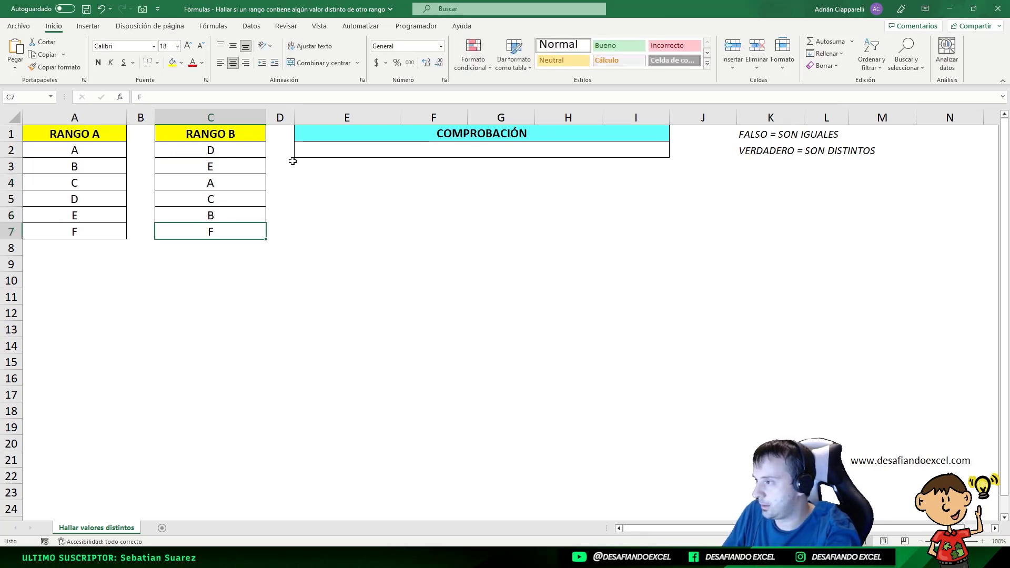
pyautogui.press('Up')
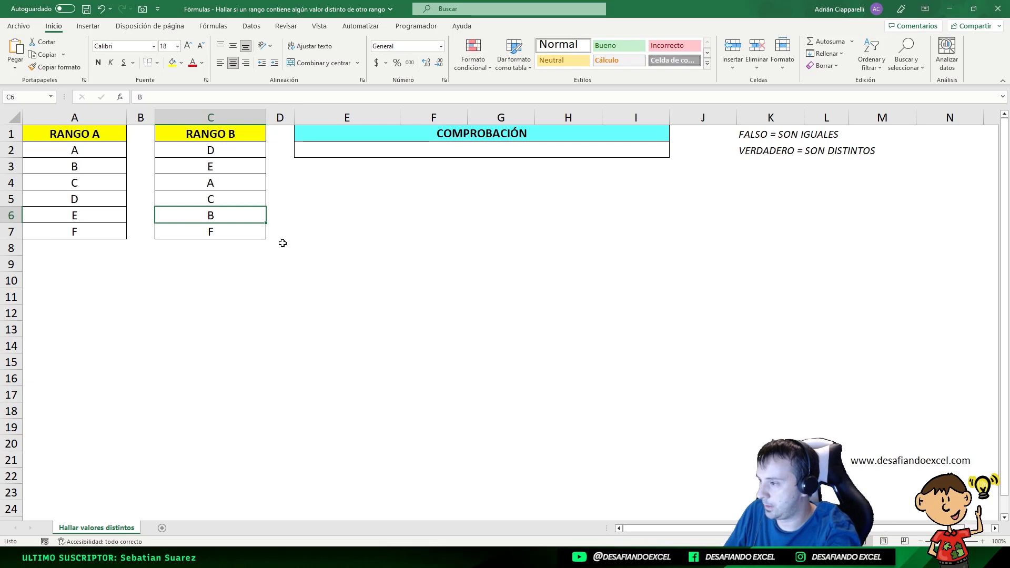
pyautogui.write('F B')
pyautogui.press('Up')
pyautogui.press('Up')
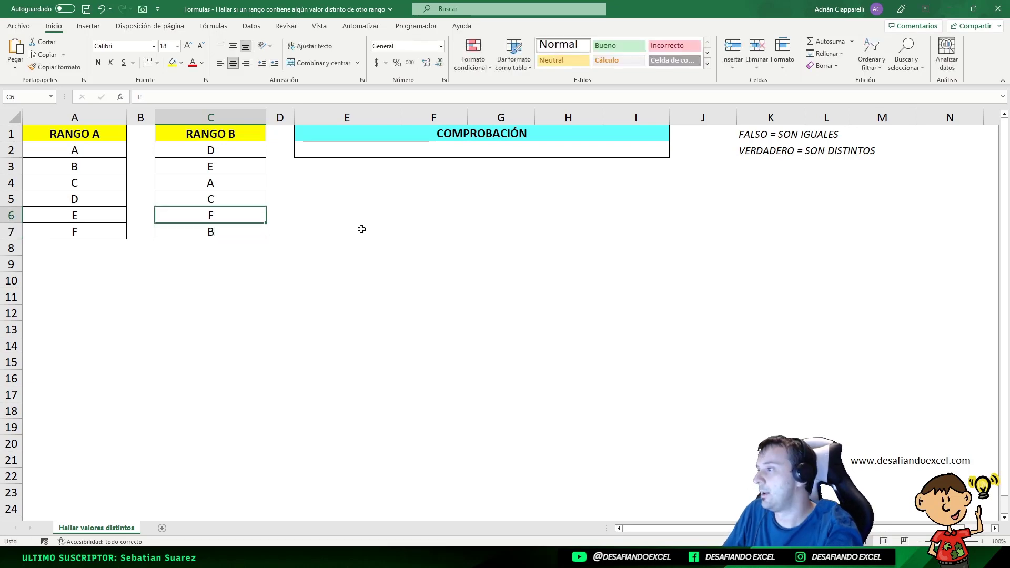
pyautogui.click(358, 218)
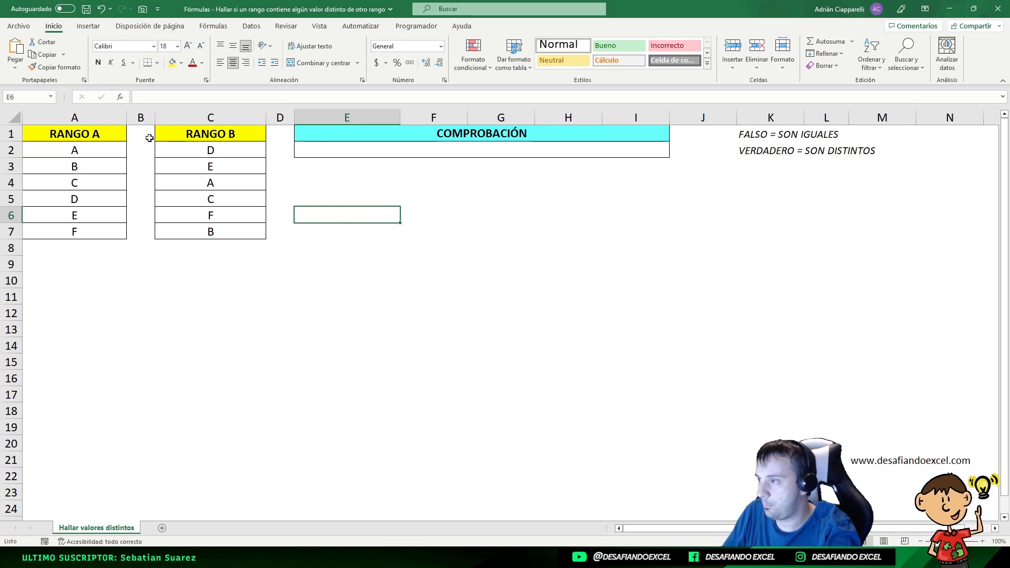
# Step: Return to A1 and save the workbook
pyautogui.hotkey('ctrl', 'Home')
pyautogui.hotkey('ctrl', 's')
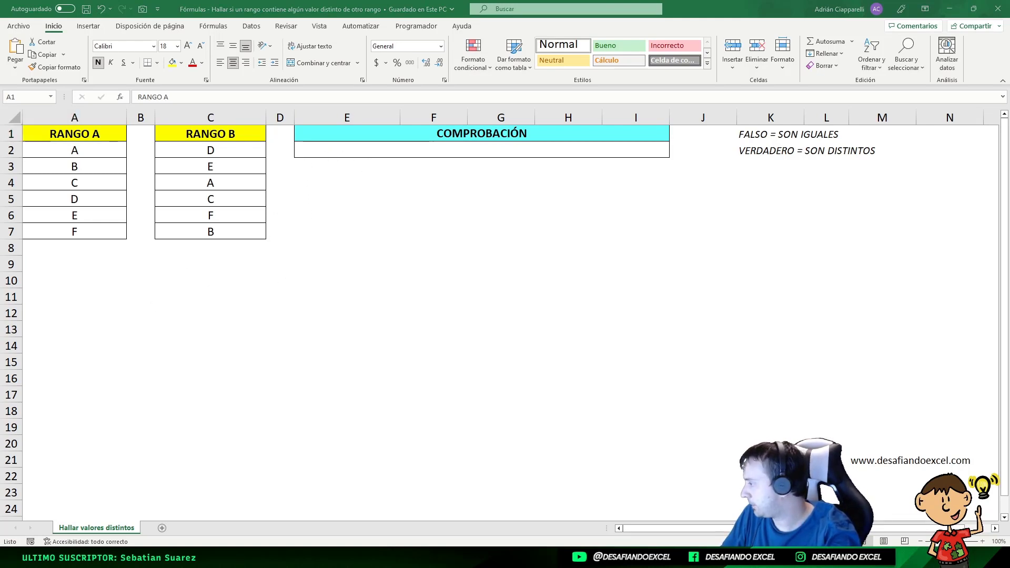
pyautogui.press('F2')
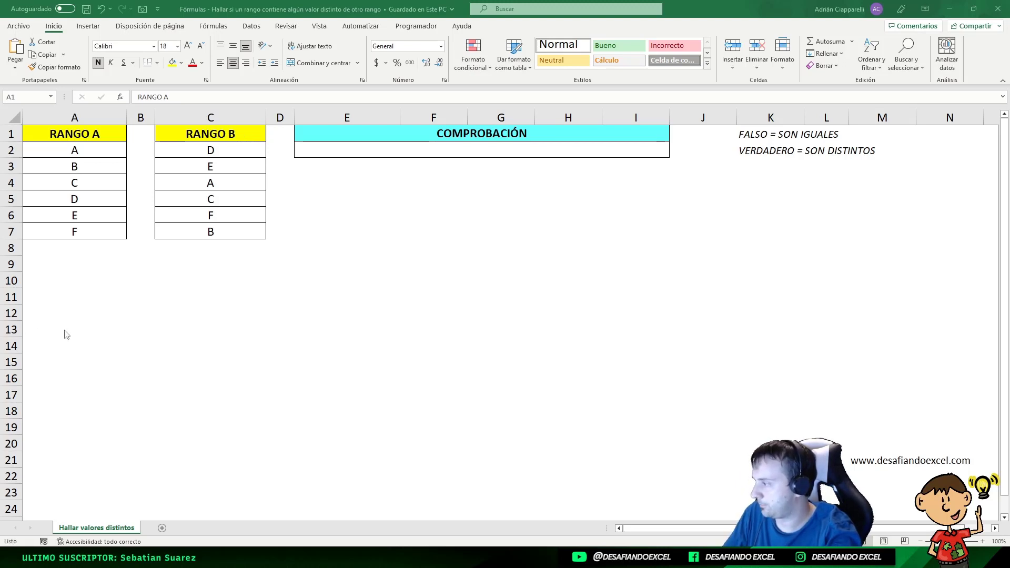
# Step: Enter =SUMAPRODUCTO(--(ESNOD(COINCIDIR(A2:A7;C2:C7;0))))>0 in merged cell E2, returning FALSO
pyautogui.click(330, 149)
pyautogui.write('=')
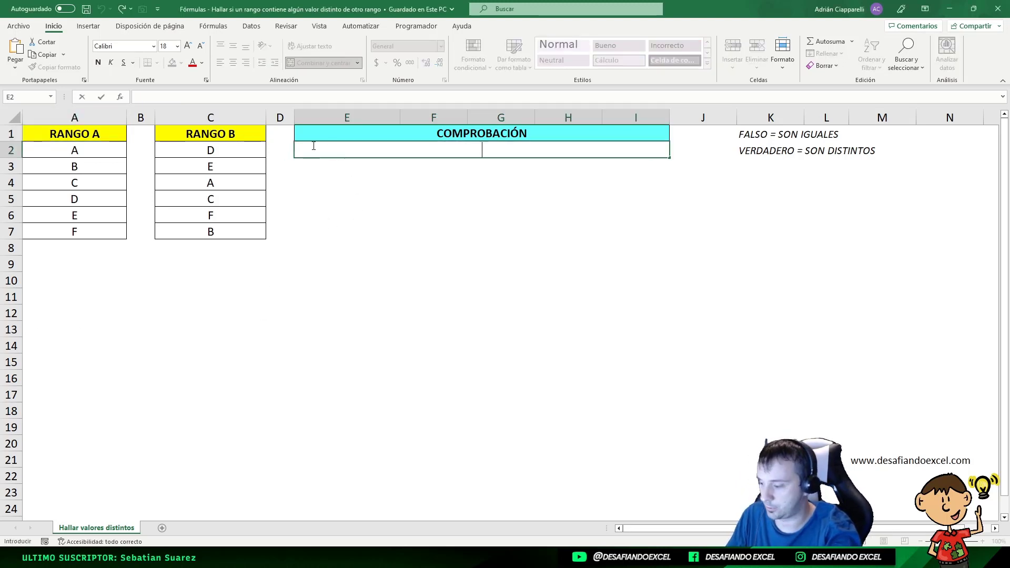
pyautogui.write('=SUMAPRODUCTO(--(ESNOD(COINCIDIR(A2:A7;C2:C7;0))))>0')
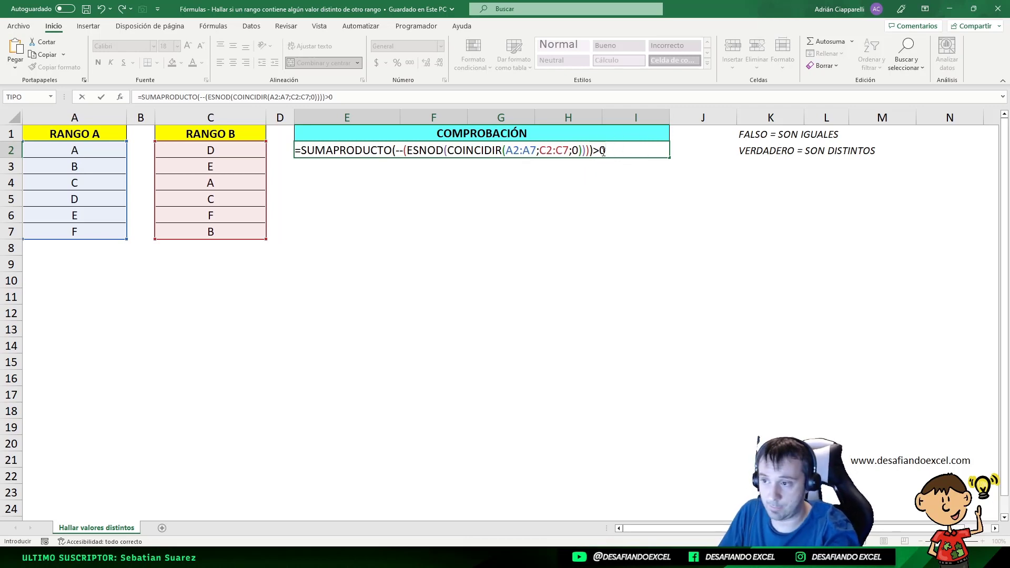
pyautogui.press('Return')
pyautogui.click(599, 151)
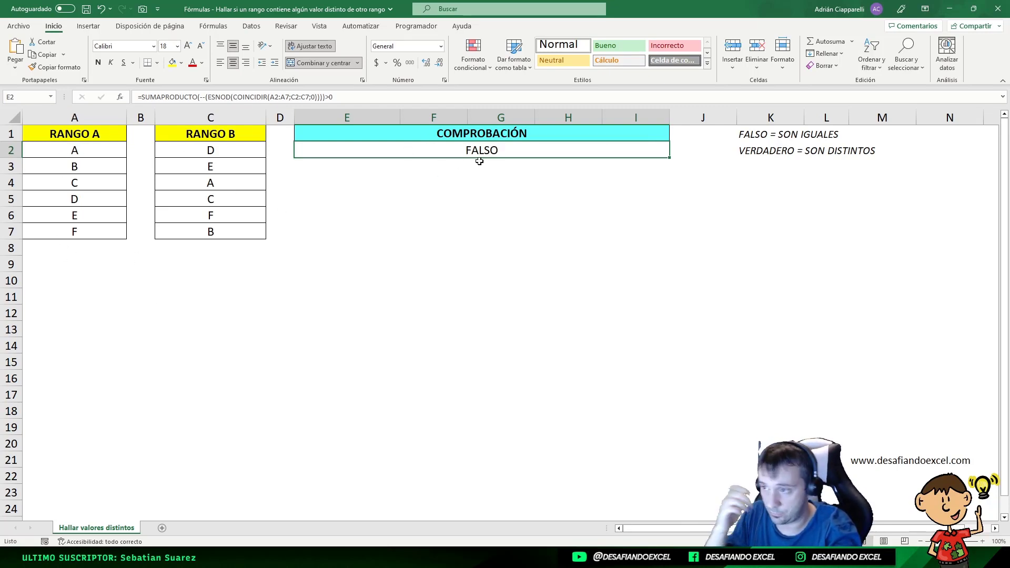
pyautogui.click(252, 198)
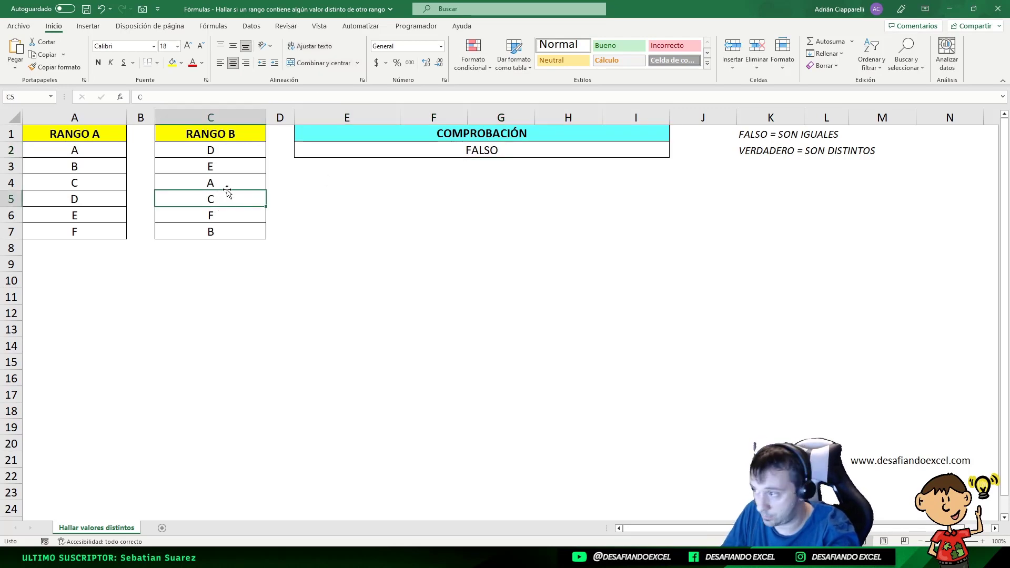
pyautogui.write('3')
pyautogui.press('Return')
pyautogui.press('Up')
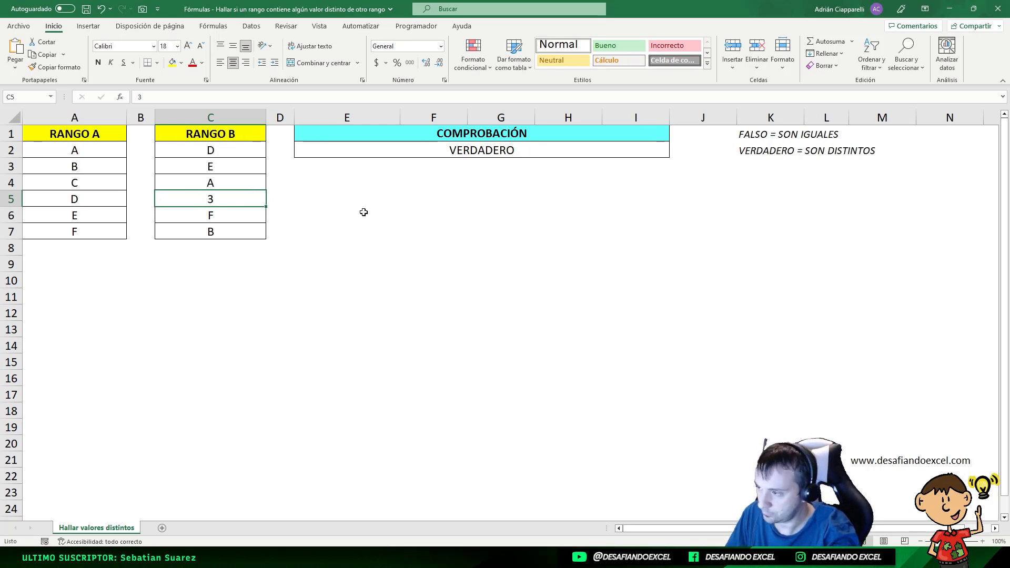
pyautogui.hotkey('ctrl', 'z')
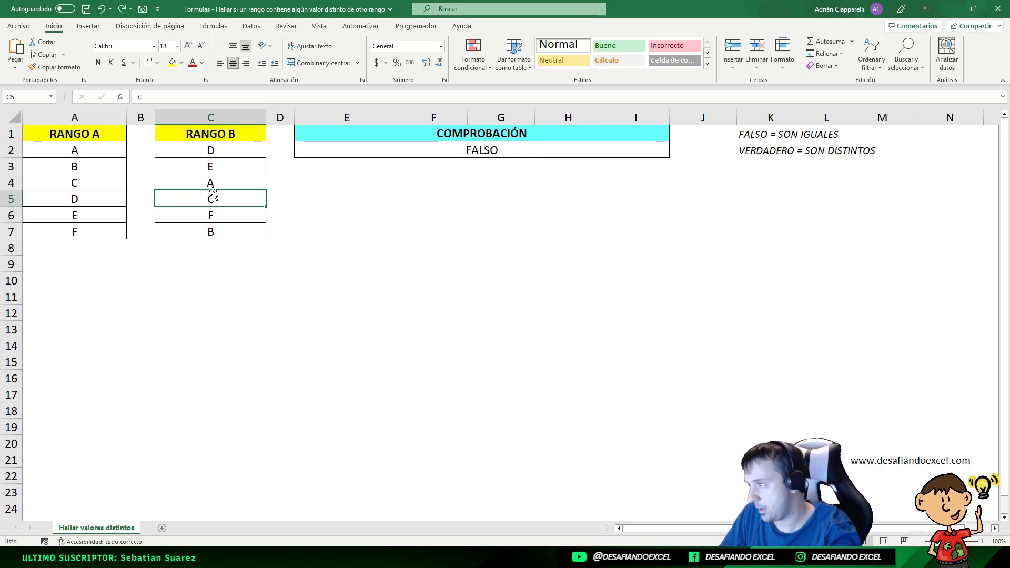
pyautogui.click(381, 153)
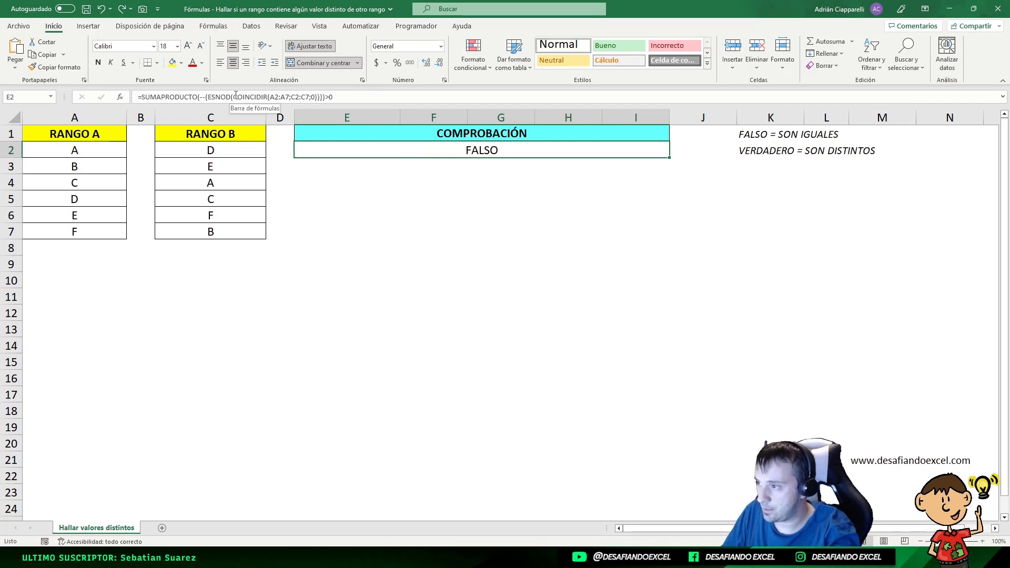
pyautogui.click(345, 208)
pyautogui.click(416, 152)
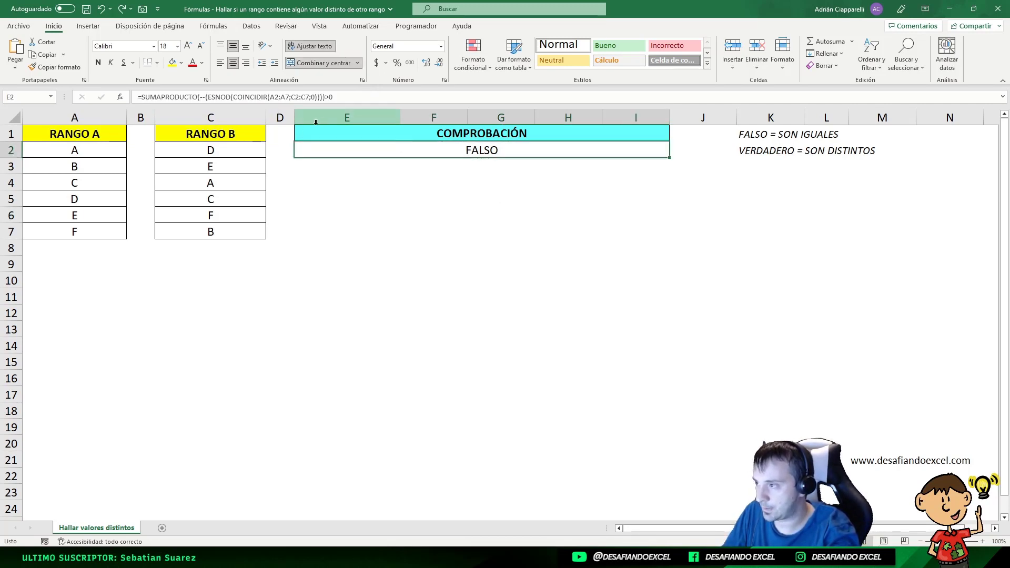
pyautogui.click(233, 97)
pyautogui.moveTo(233, 97); pyautogui.dragTo(317, 96)
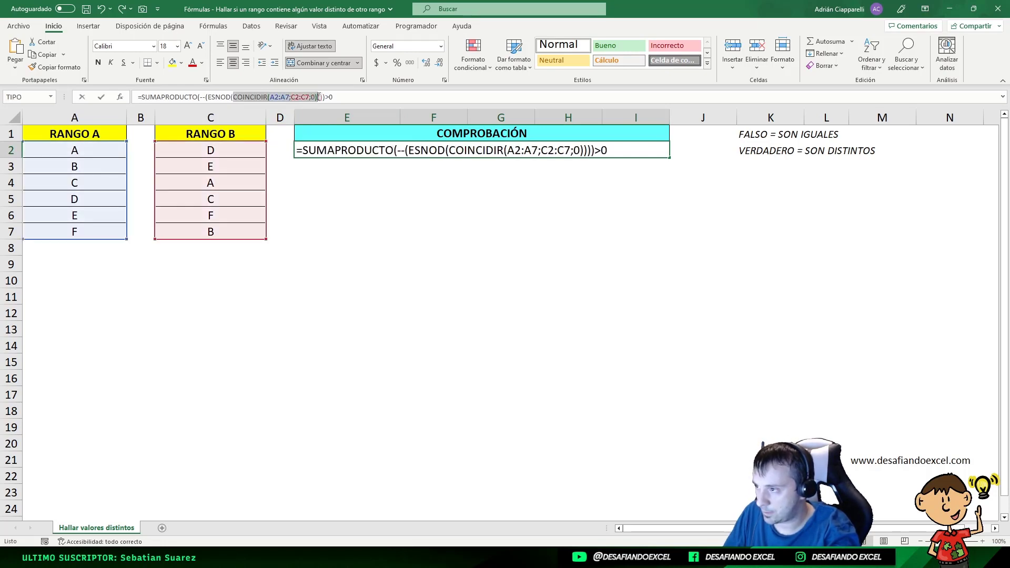
pyautogui.press('Escape')
# Step: Type the helper formula =COINCIDIR(A2:A7;C2:C7;0) into E10
pyautogui.click(322, 276)
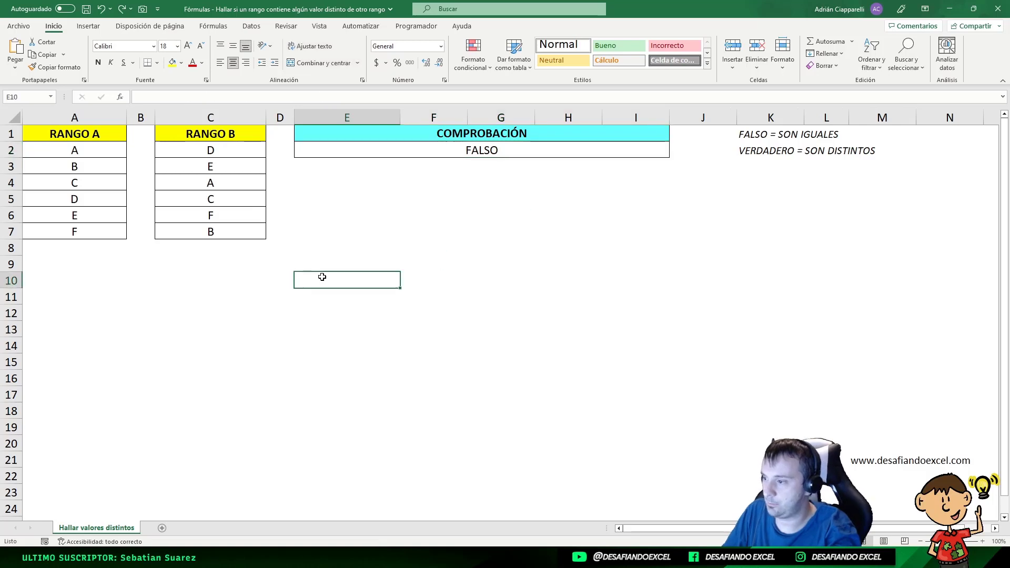
pyautogui.doubleClick(318, 278)
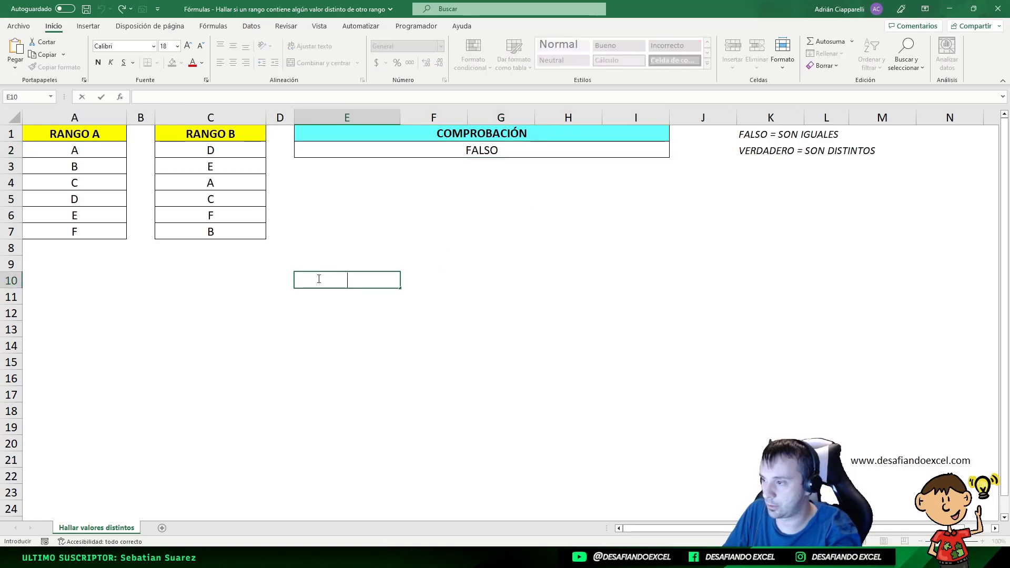
pyautogui.write('=')
pyautogui.write('COINCIDIR(A2:A7;C2:C7;0)')
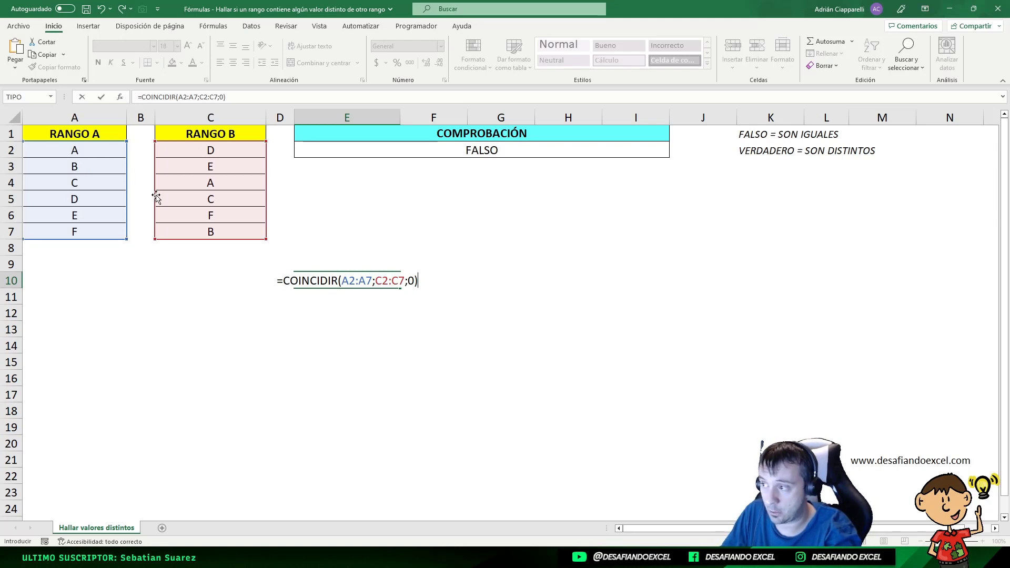
pyautogui.click(417, 281)
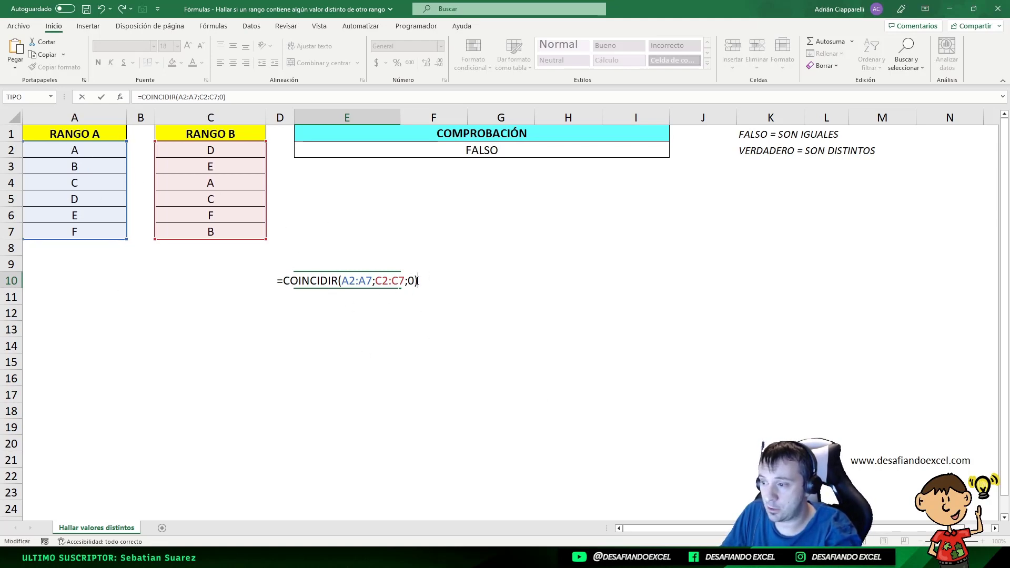
pyautogui.click(412, 280)
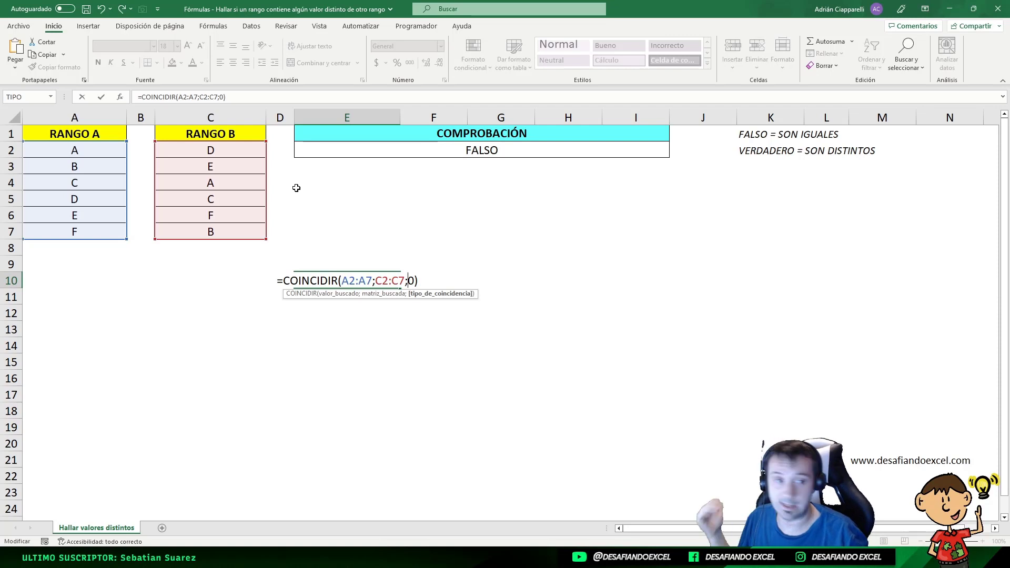
pyautogui.press('Return')
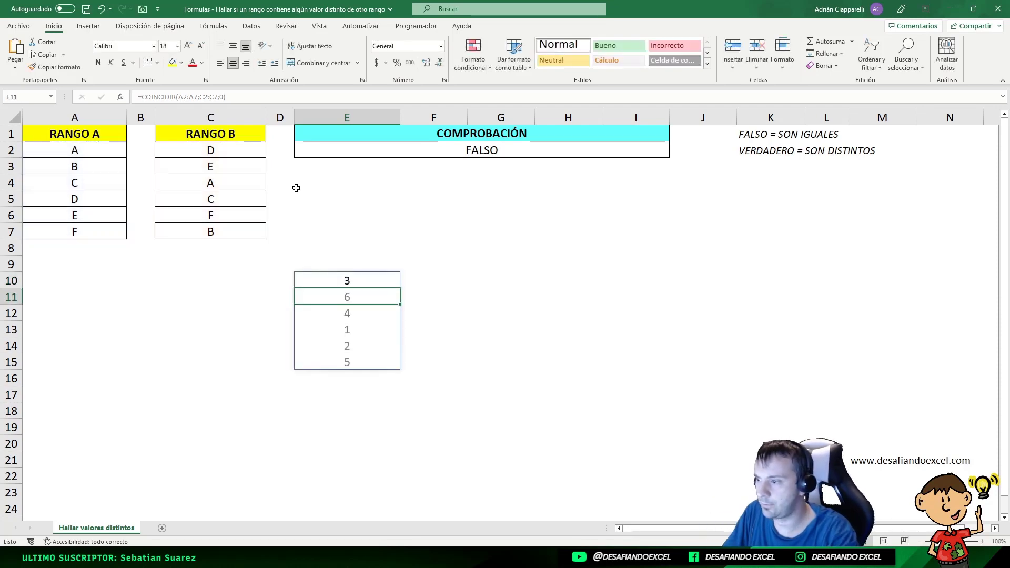
pyautogui.click(380, 281)
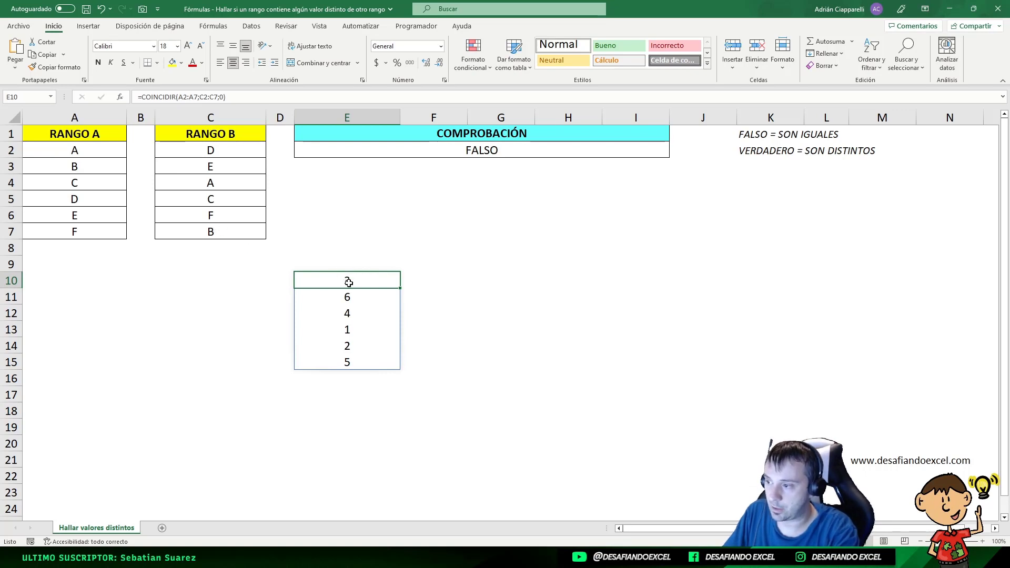
pyautogui.click(72, 149)
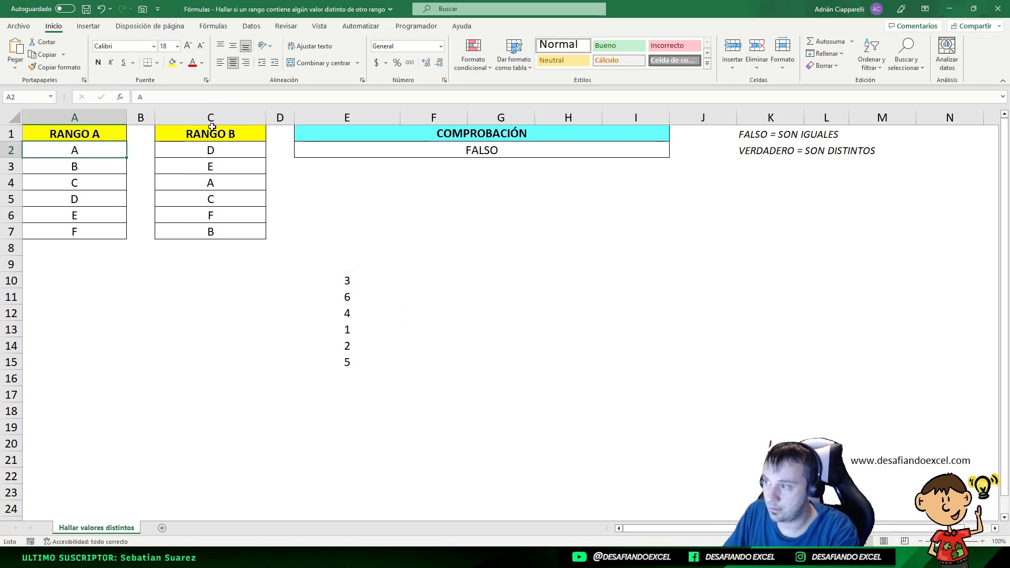
pyautogui.click(219, 183)
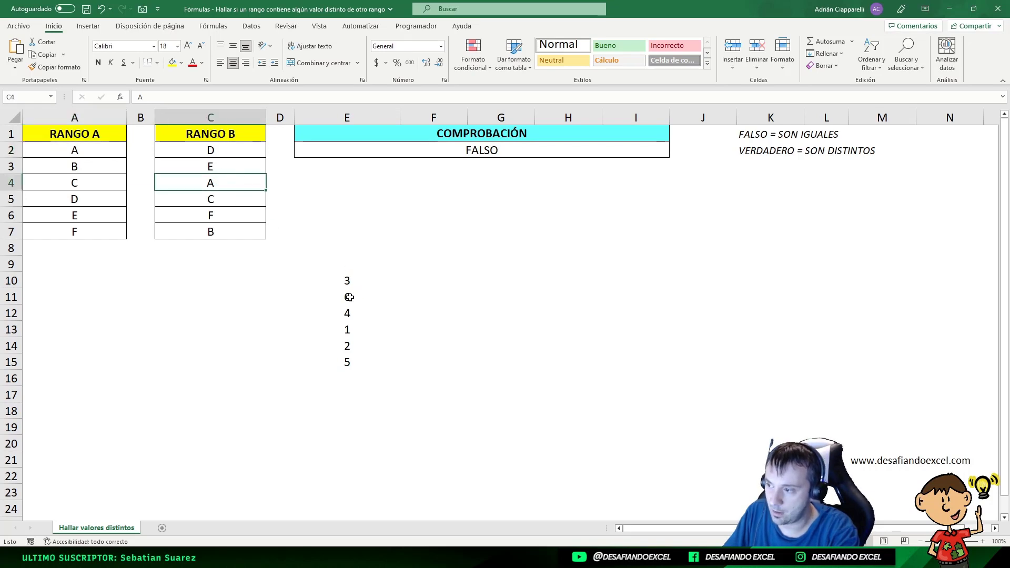
pyautogui.moveTo(350, 280); pyautogui.dragTo(353, 362)
pyautogui.click(84, 164)
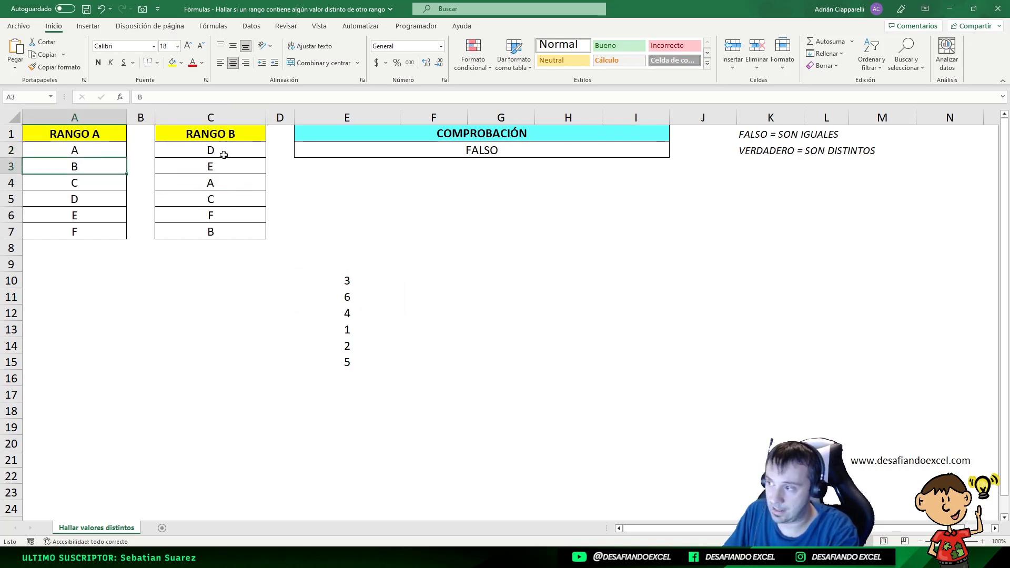
pyautogui.click(226, 232)
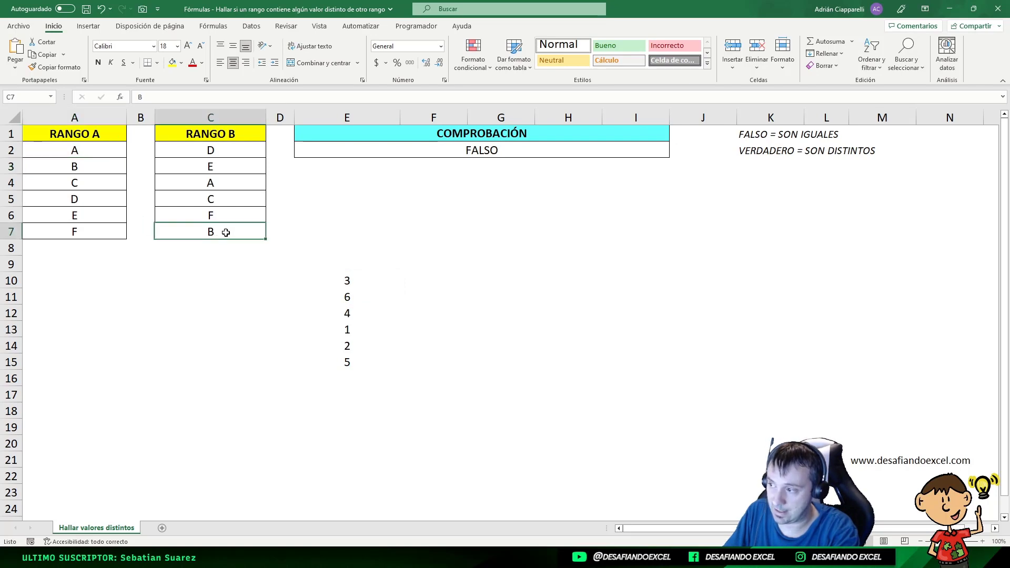
pyautogui.click(357, 310)
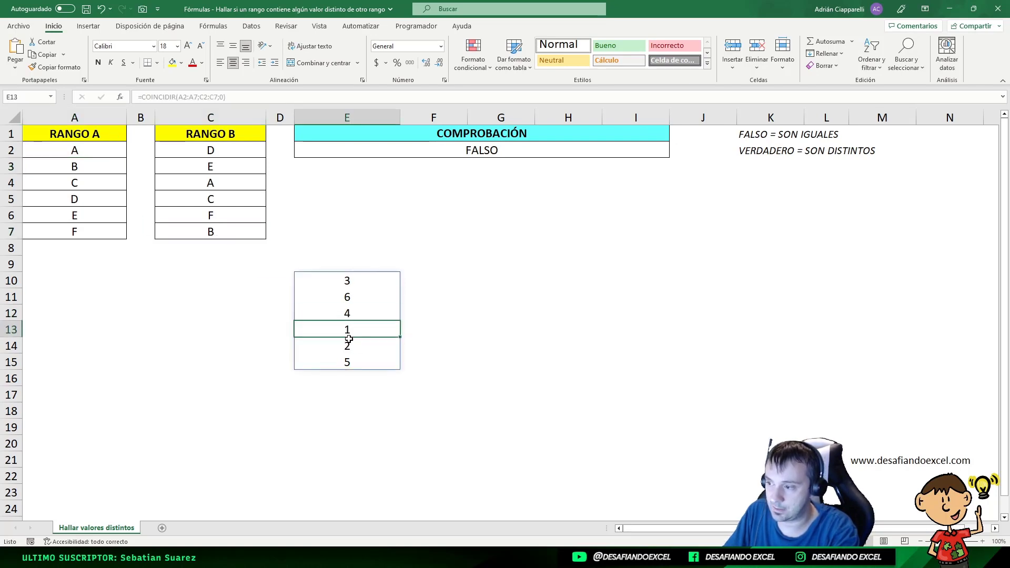
pyautogui.moveTo(348, 362); pyautogui.dragTo(347, 283)
pyautogui.click(348, 283)
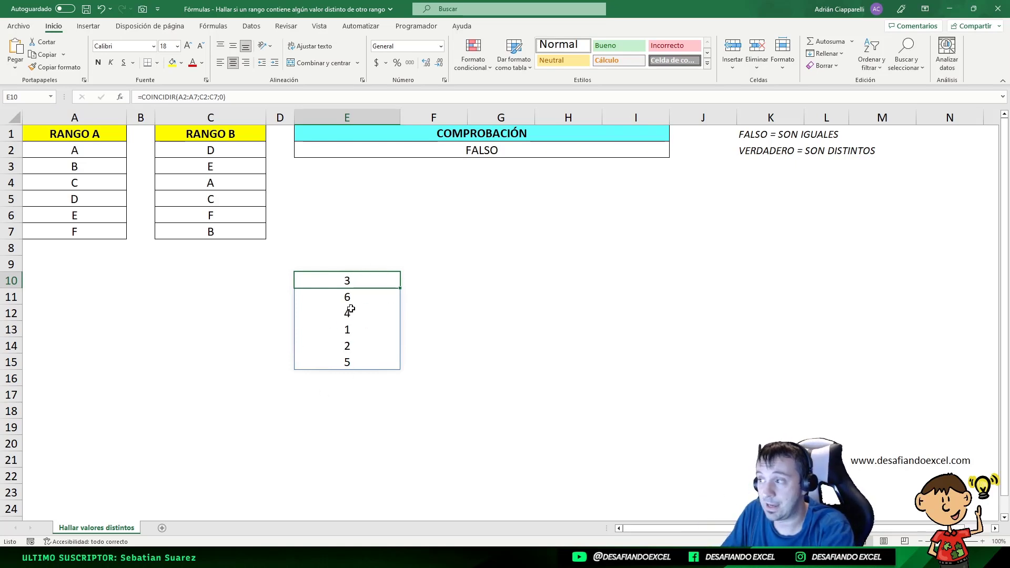
pyautogui.click(61, 149)
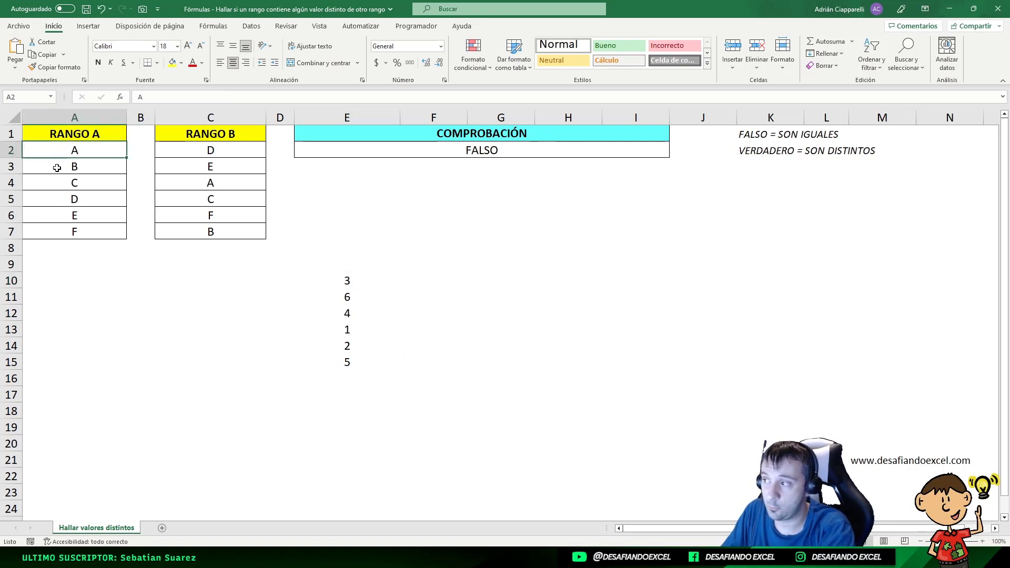
pyautogui.click(59, 167)
pyautogui.click(59, 197)
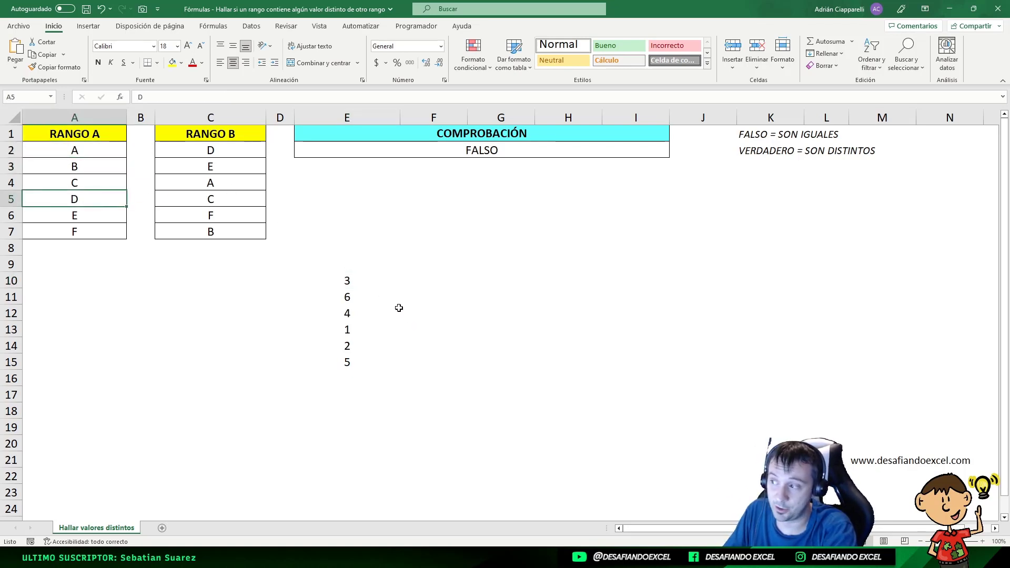
pyautogui.click(327, 278)
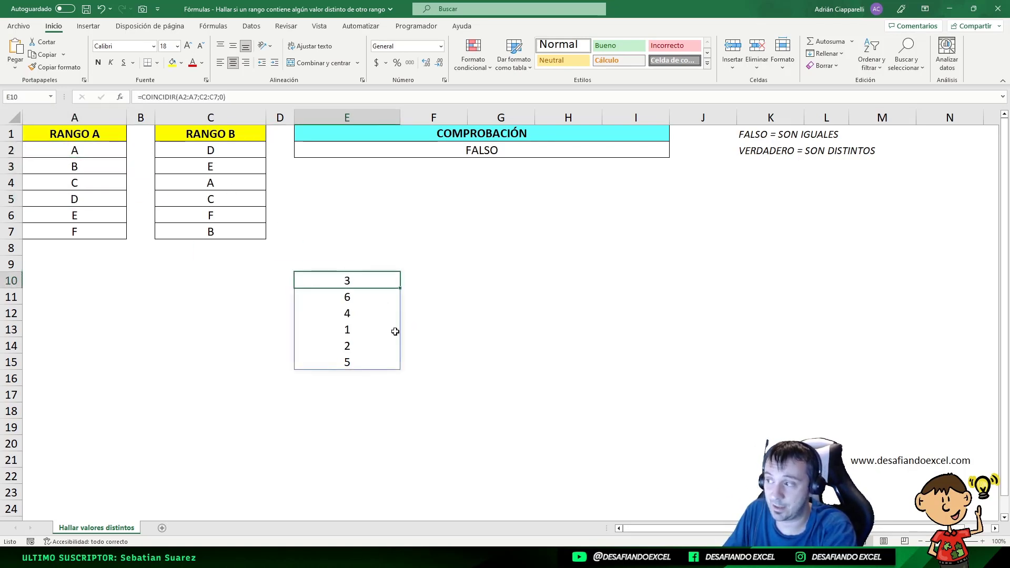
pyautogui.click(221, 183)
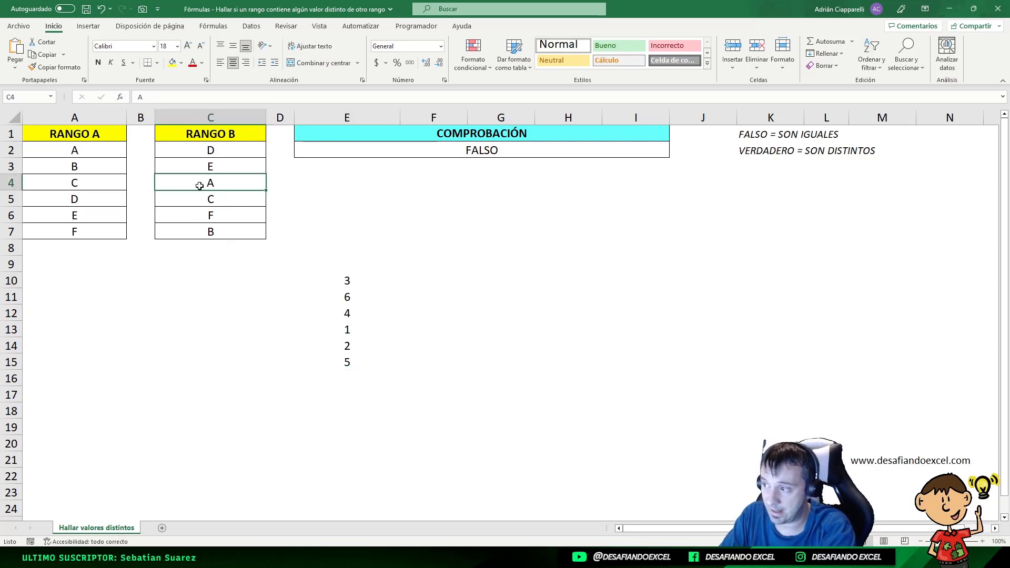
pyautogui.press('Delete')
pyautogui.click(347, 280)
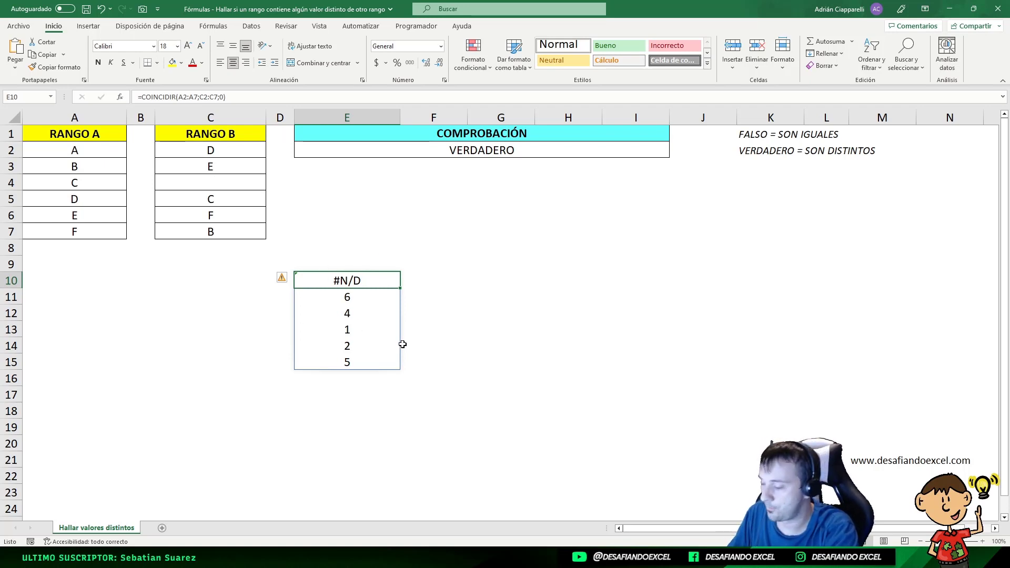
pyautogui.hotkey('ctrl', 'z')
pyautogui.click(356, 280)
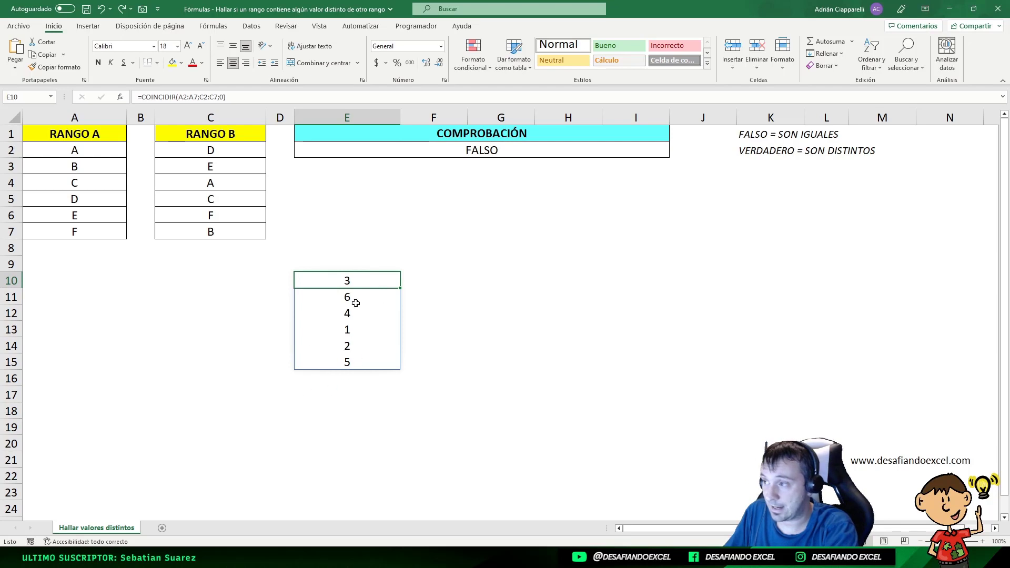
# Step: Copy the ESNOD(COINCIDIR(A2:A7;C2:C7;0)) part of E2's formula
pyautogui.click(389, 150)
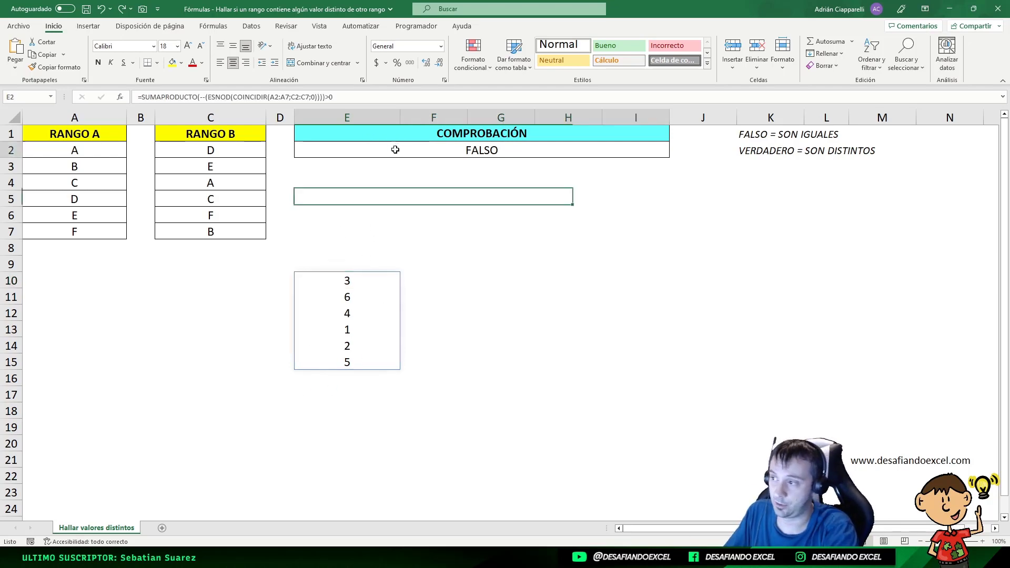
pyautogui.click(211, 97)
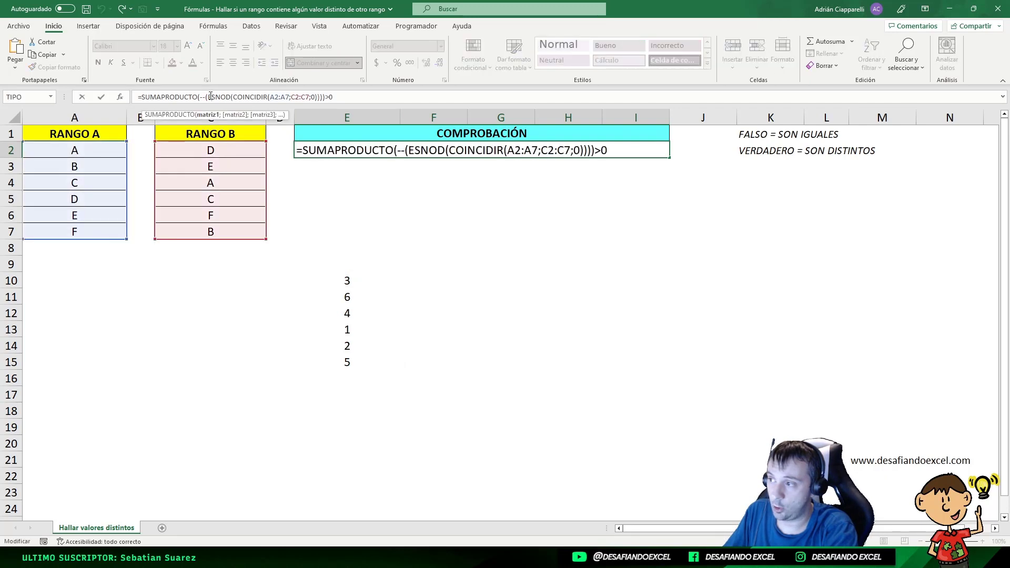
pyautogui.moveTo(208, 97); pyautogui.dragTo(323, 90)
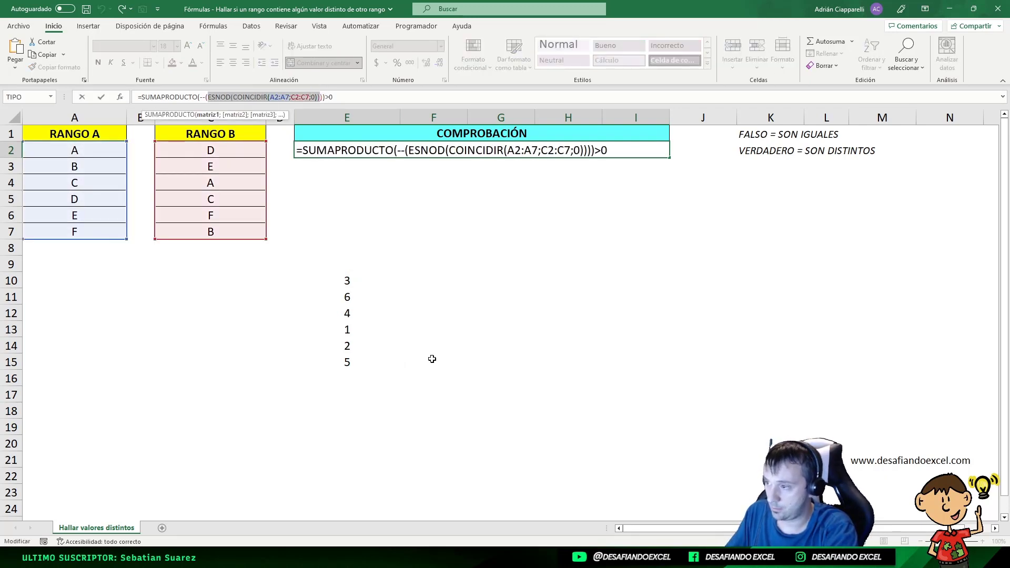
pyautogui.hotkey('ctrl', 'c')
pyautogui.press('Escape')
# Step: Enter =ESNOD(COINCIDIR(A2:A7;C2:C7;0)) in F10, spilling FALSO for all six letters
pyautogui.click(431, 279)
pyautogui.hotkey('ctrl', 'v')
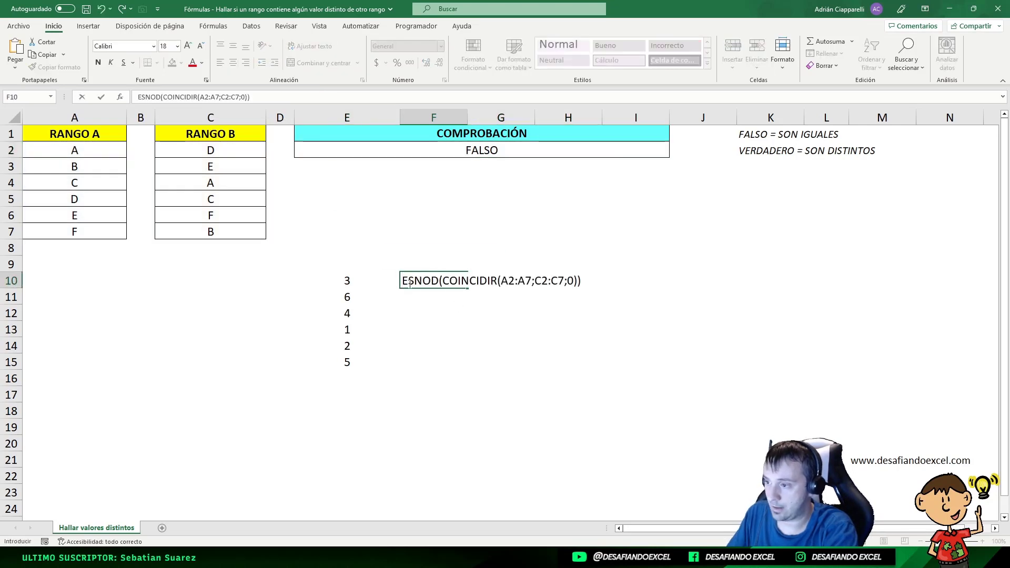
pyautogui.click(409, 282)
pyautogui.write('=')
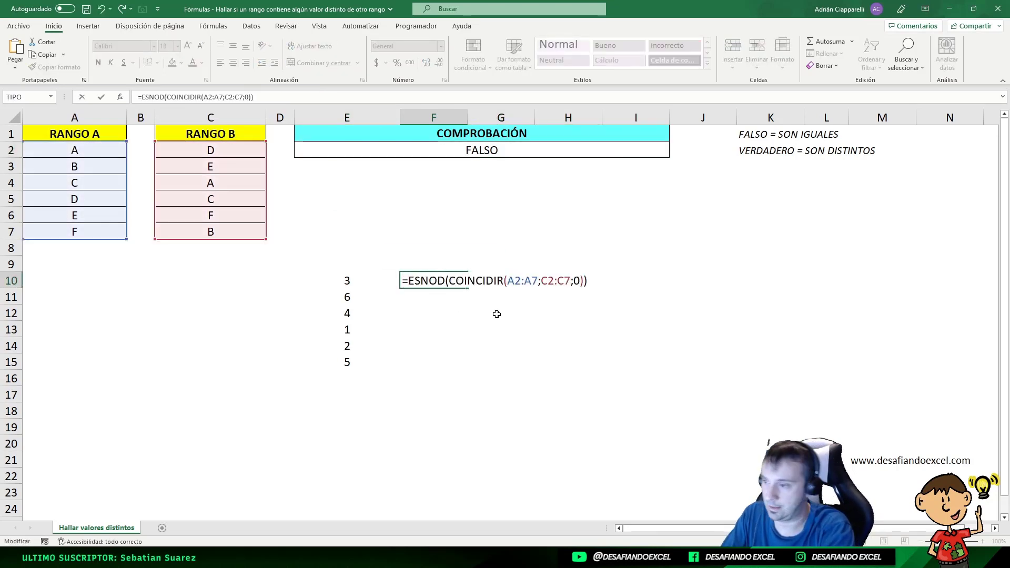
pyautogui.click(446, 280)
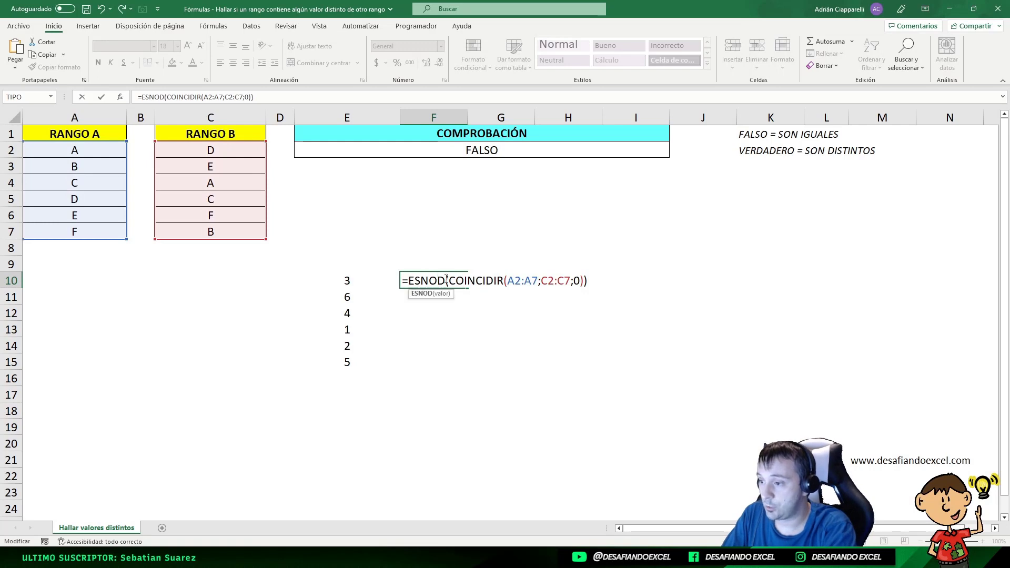
pyautogui.click(447, 280)
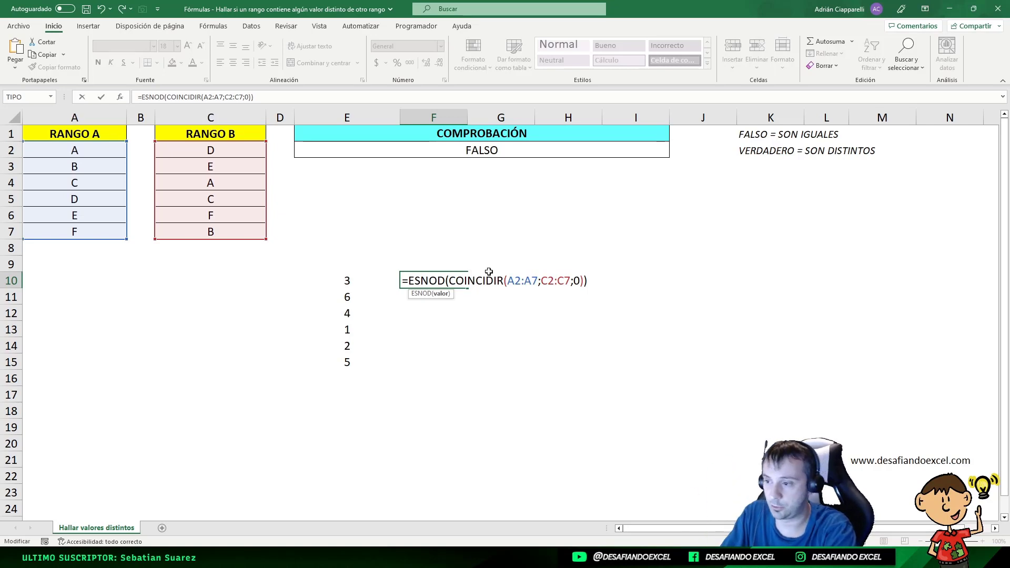
pyautogui.press('Return')
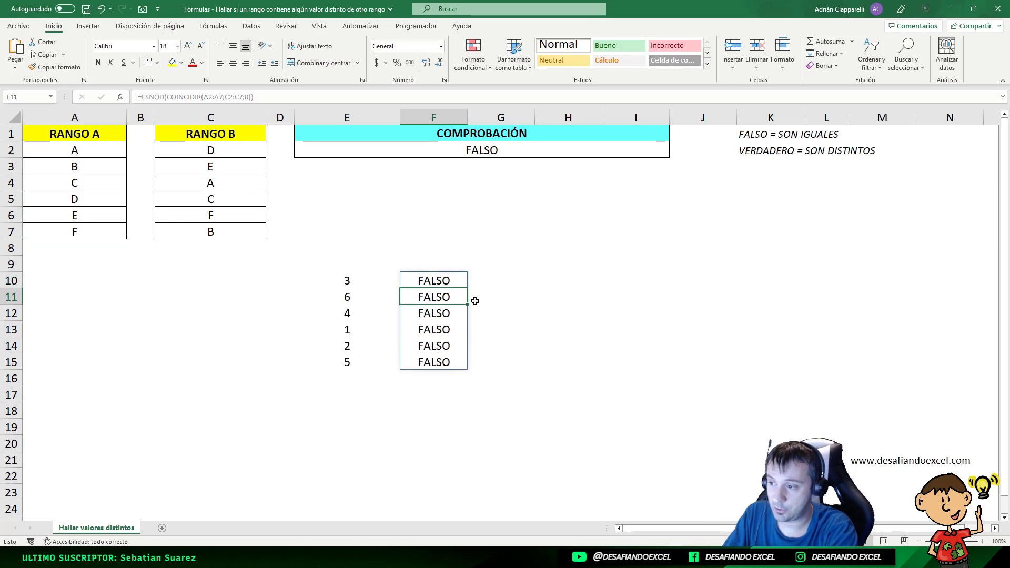
pyautogui.click(338, 283)
pyautogui.click(346, 298)
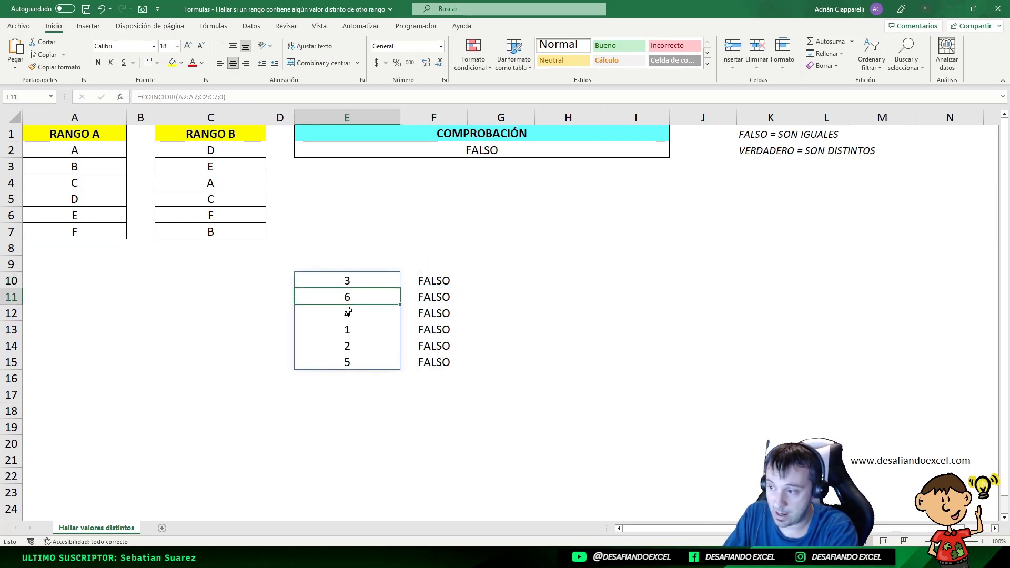
pyautogui.click(347, 314)
pyautogui.click(346, 330)
pyautogui.click(346, 346)
pyautogui.click(347, 362)
pyautogui.click(192, 183)
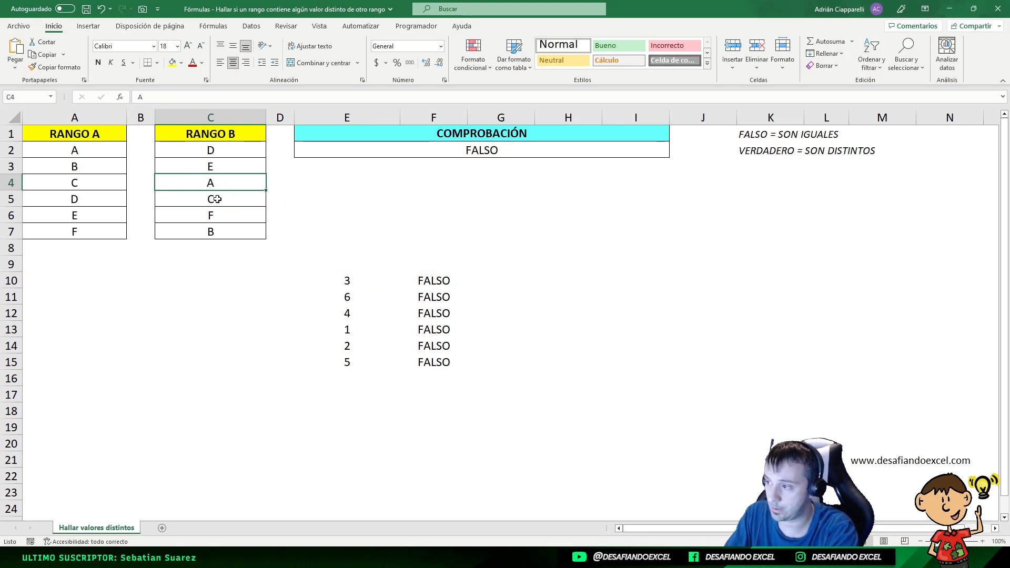
pyautogui.press('Delete')
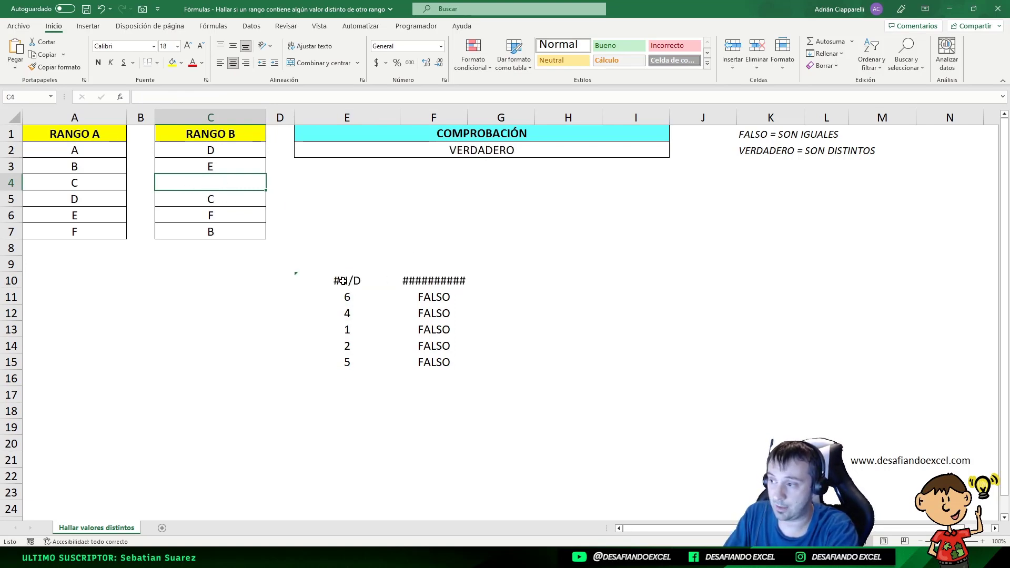
pyautogui.click(343, 280)
pyautogui.click(435, 280)
pyautogui.moveTo(468, 116); pyautogui.dragTo(480, 116)
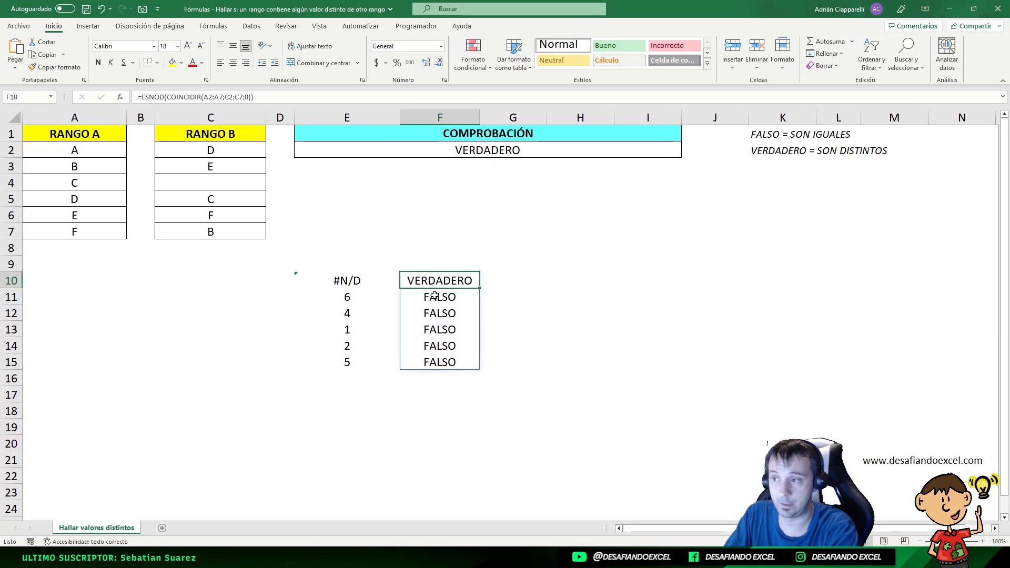
pyautogui.click(349, 284)
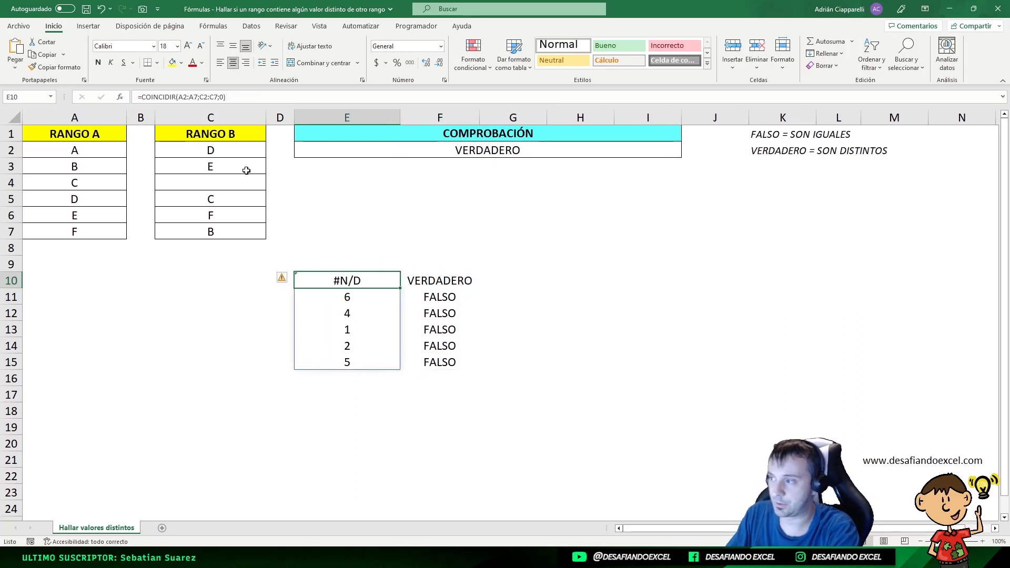
pyautogui.hotkey('ctrl', 'z')
pyautogui.hotkey('ctrl', 'z')
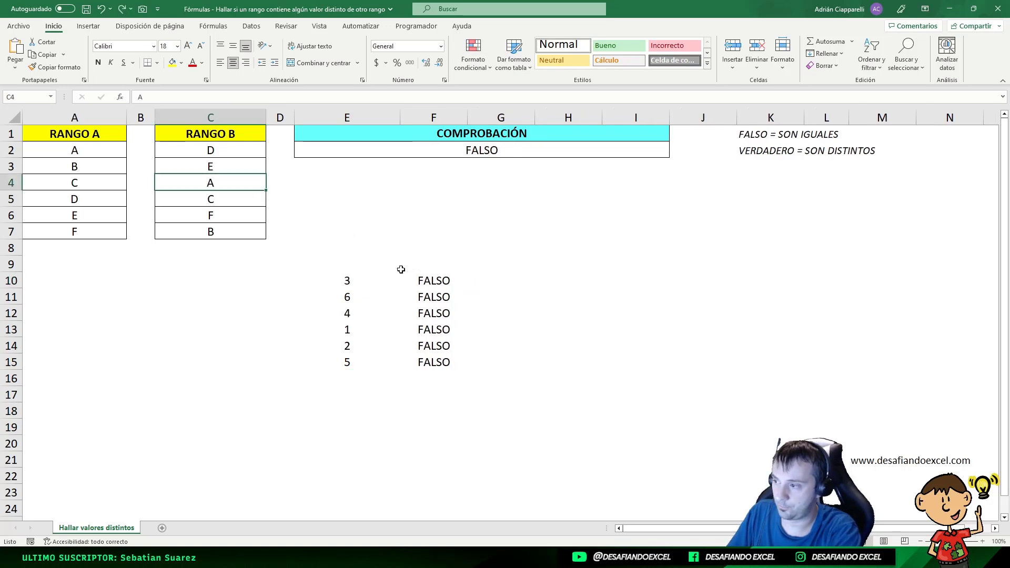
pyautogui.click(349, 282)
pyautogui.hotkey('ctrl', 'shift', 'Down')
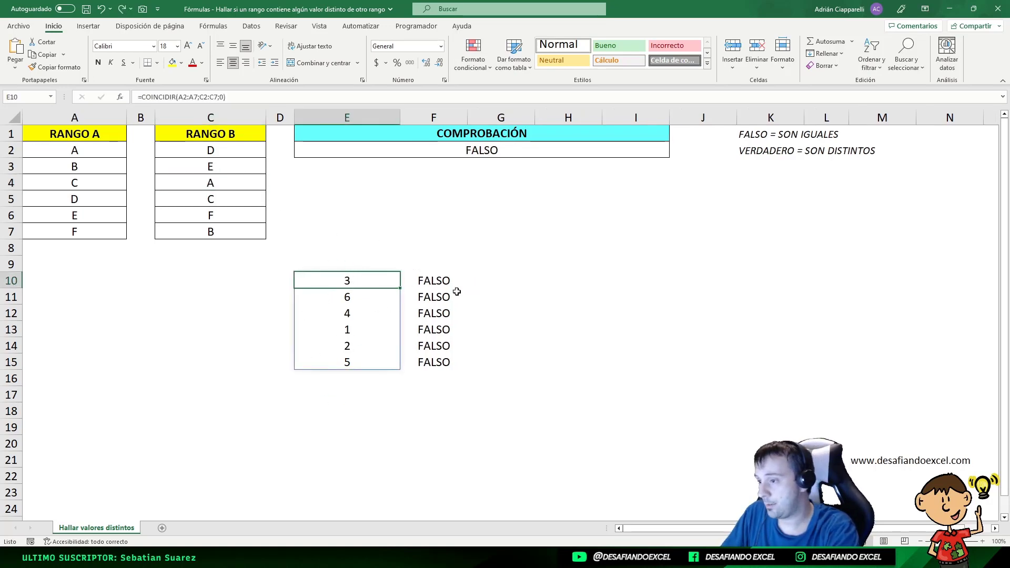
pyautogui.click(437, 285)
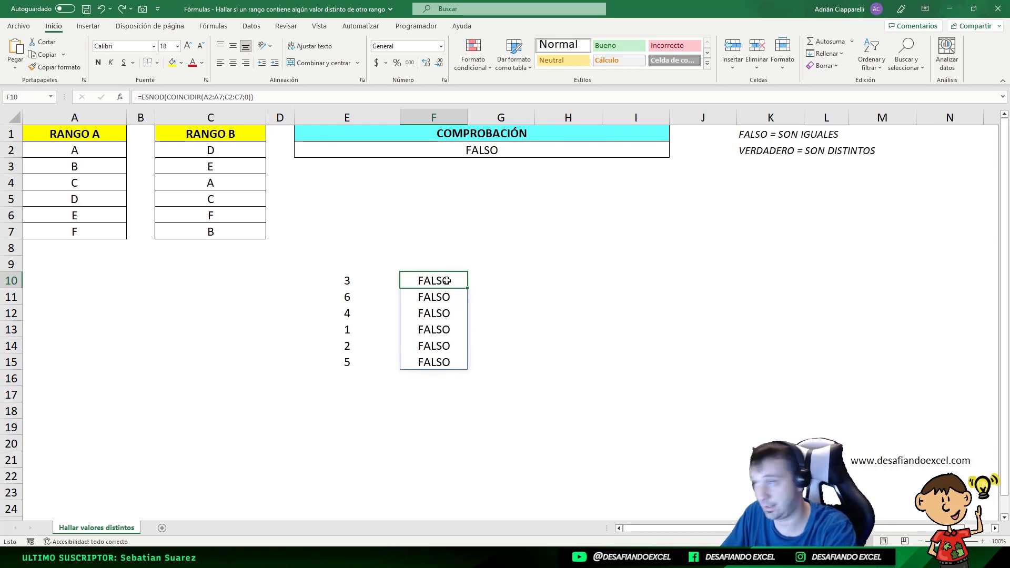
# Step: Review the ESNOD results and copy the --(ESNOD(COINCIDIR(...))) part of E2's formula
pyautogui.click(343, 154)
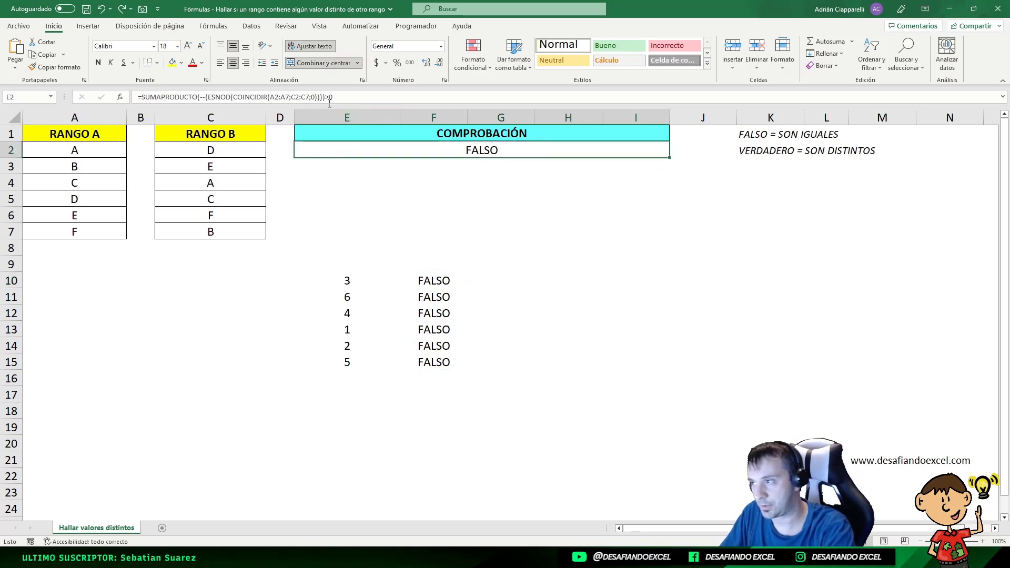
pyautogui.hotkey('ctrl', 'c')
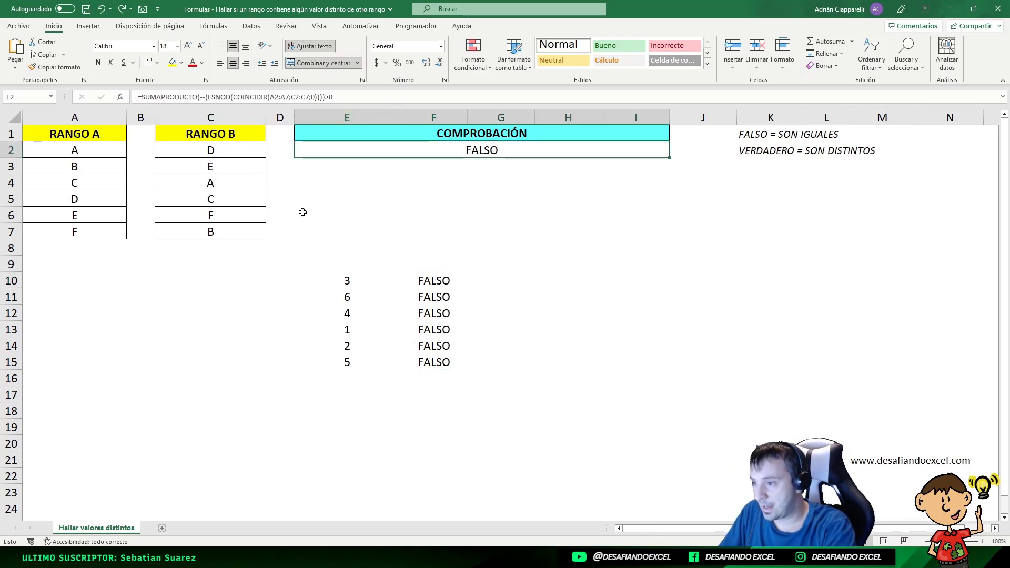
pyautogui.click(439, 278)
pyautogui.hotkey('ctrl', 'shift', 'Down')
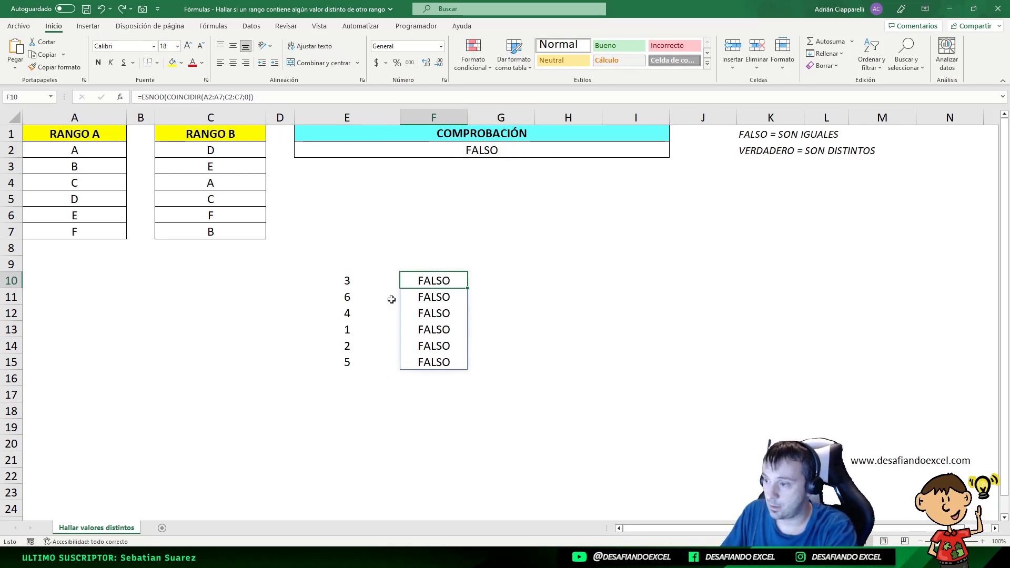
pyautogui.click(445, 151)
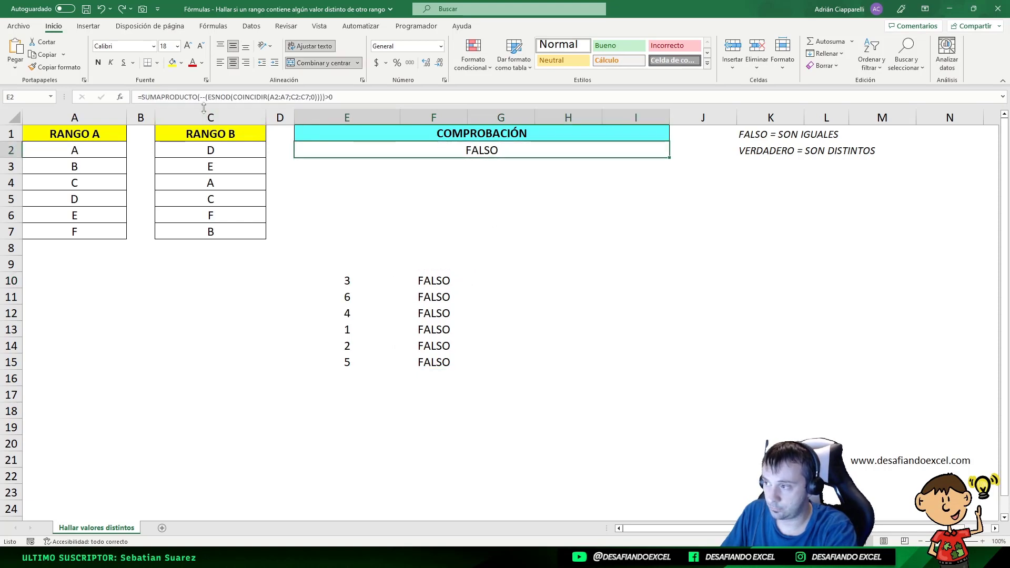
pyautogui.click(204, 97)
pyautogui.moveTo(200, 97); pyautogui.dragTo(319, 86)
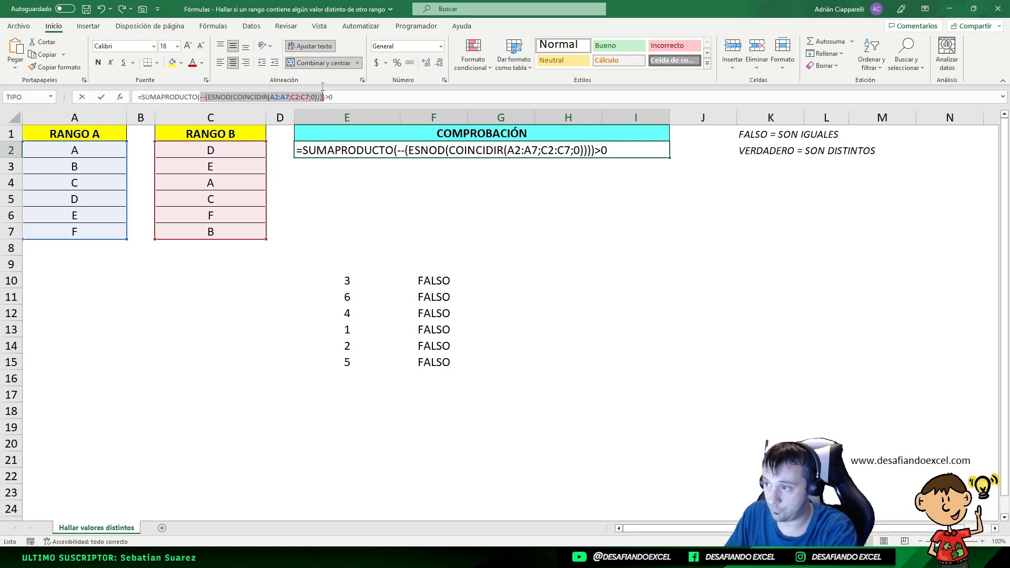
pyautogui.press('Escape')
# Step: Enter =--(ESNOD(COINCIDIR(A2:A7;C2:C7;0))) in G10, spilling 0 down G10:G15
pyautogui.doubleClick(507, 280)
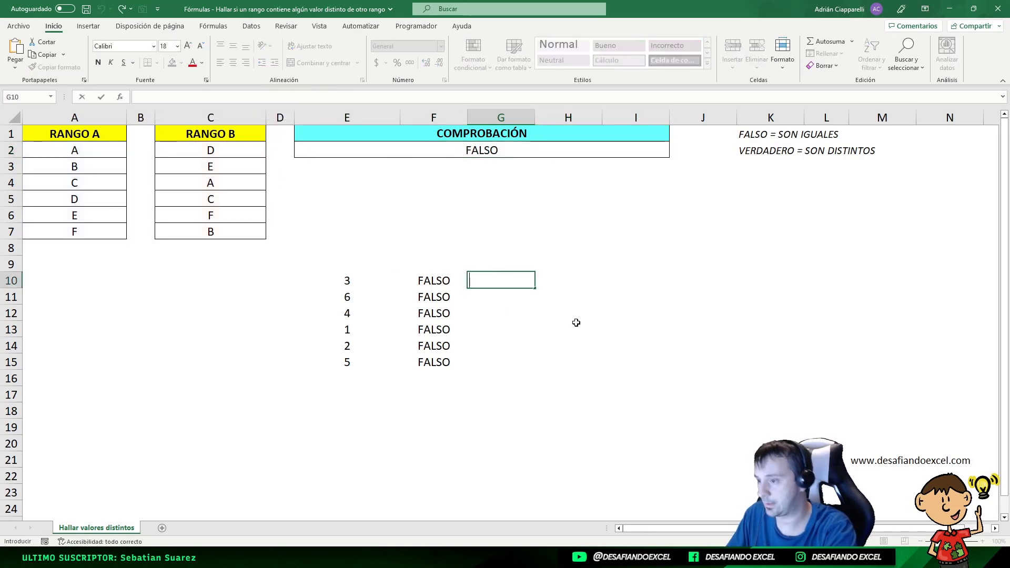
pyautogui.write('=')
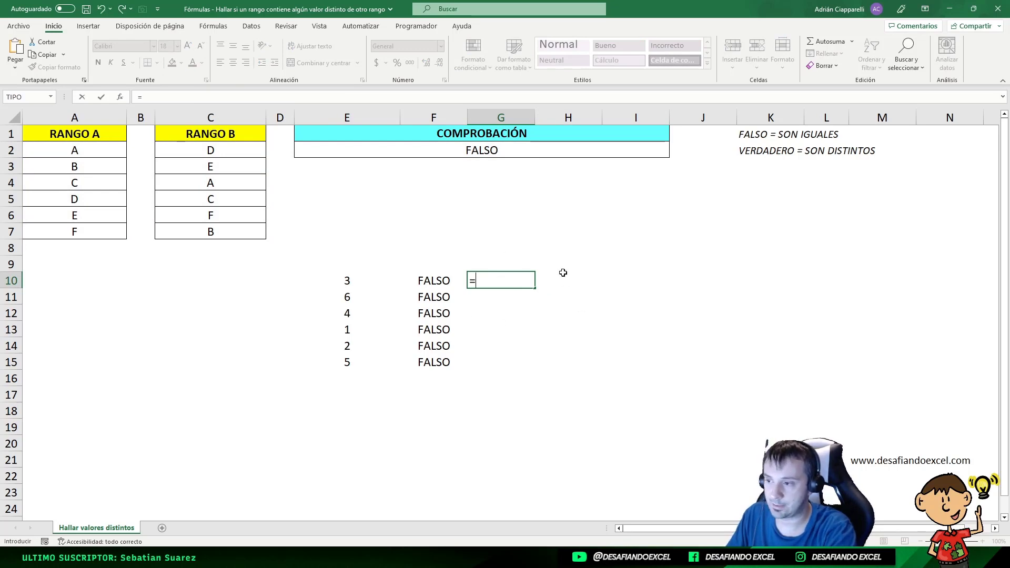
pyautogui.hotkey('ctrl', 'v')
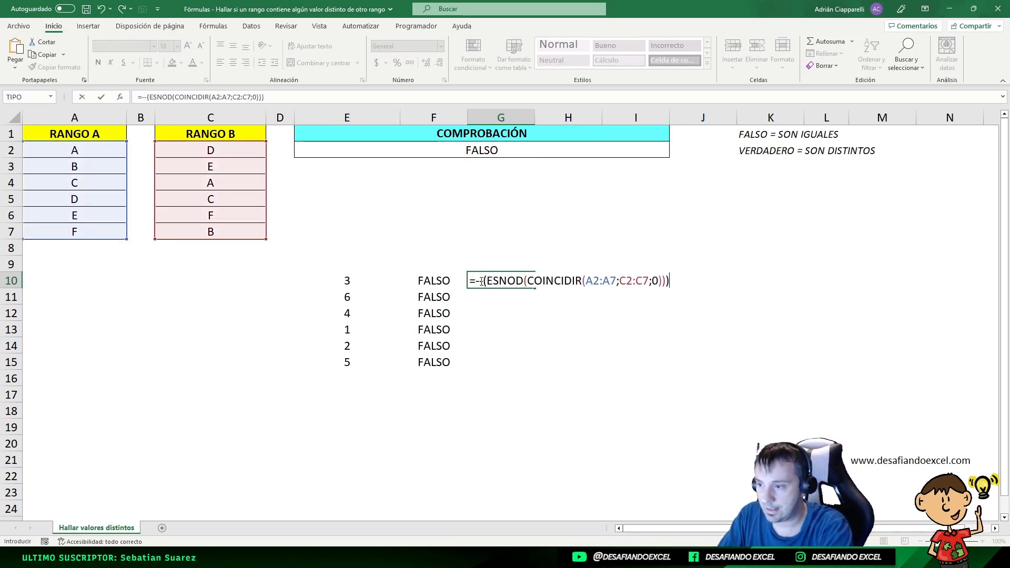
pyautogui.click(485, 281)
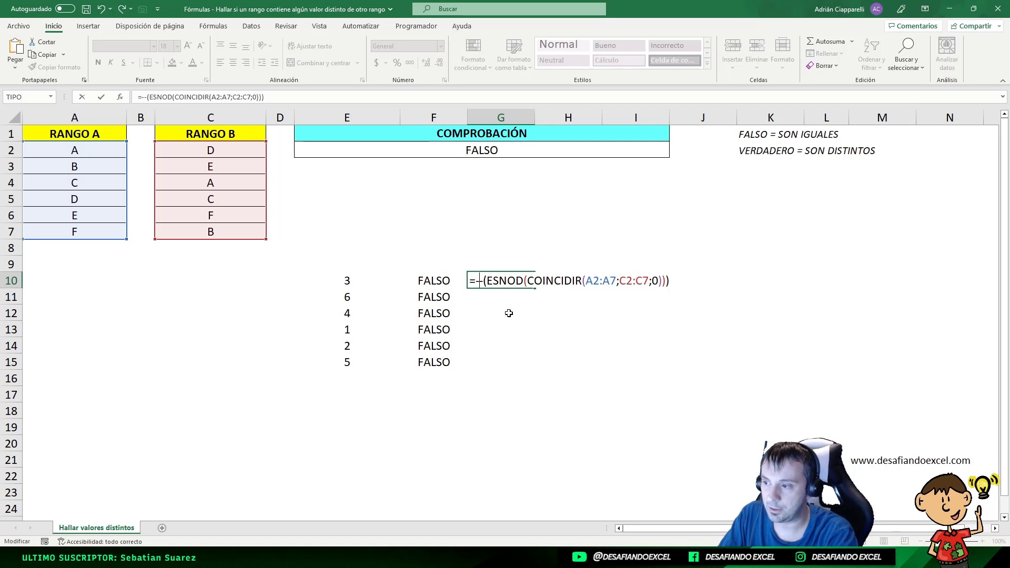
pyautogui.press('Return')
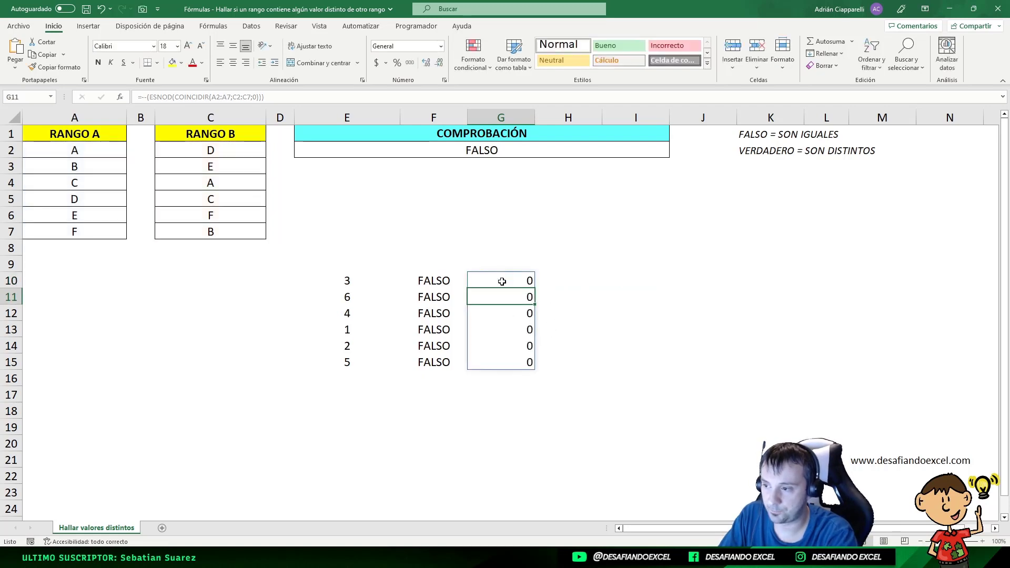
# Step: Blank C4 to see G10 become 1 and the check flip, then undo
pyautogui.click(503, 282)
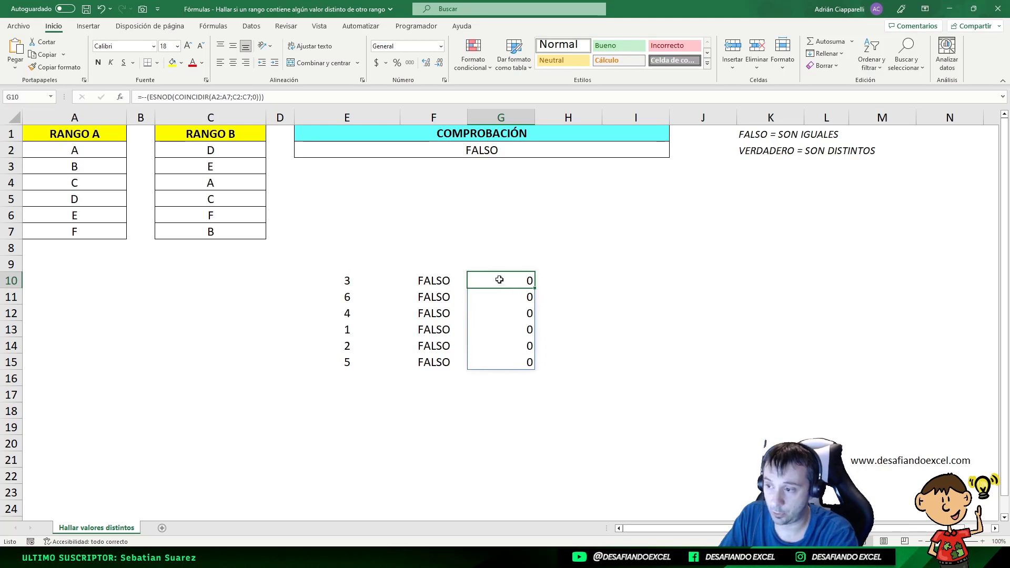
pyautogui.click(423, 280)
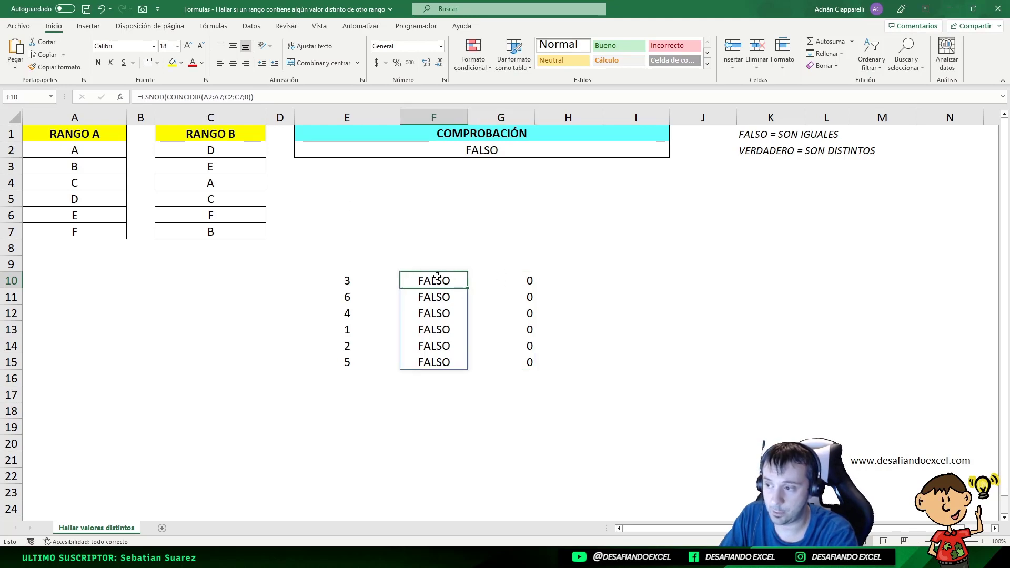
pyautogui.click(206, 184)
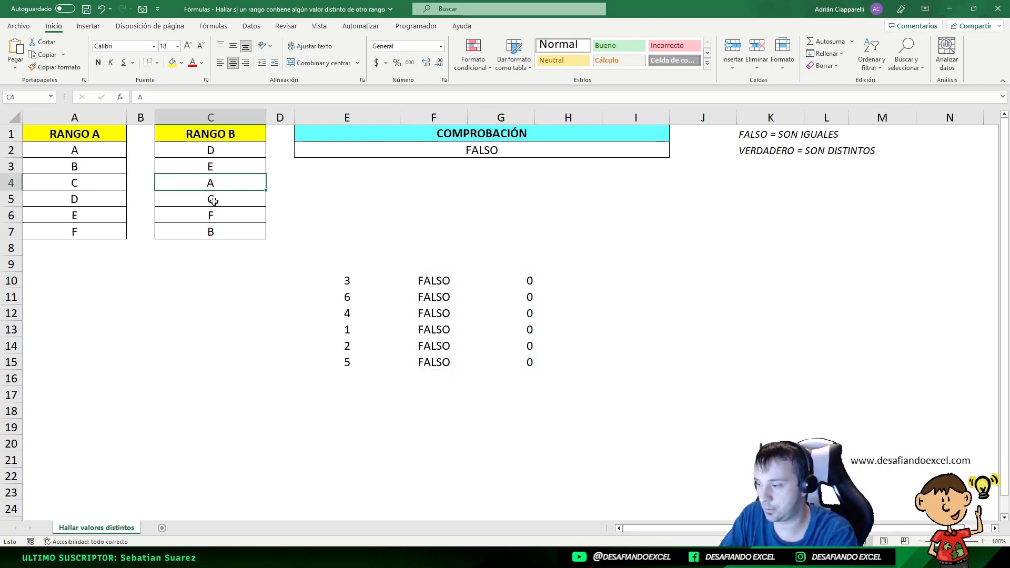
pyautogui.press('Delete')
pyautogui.click(343, 281)
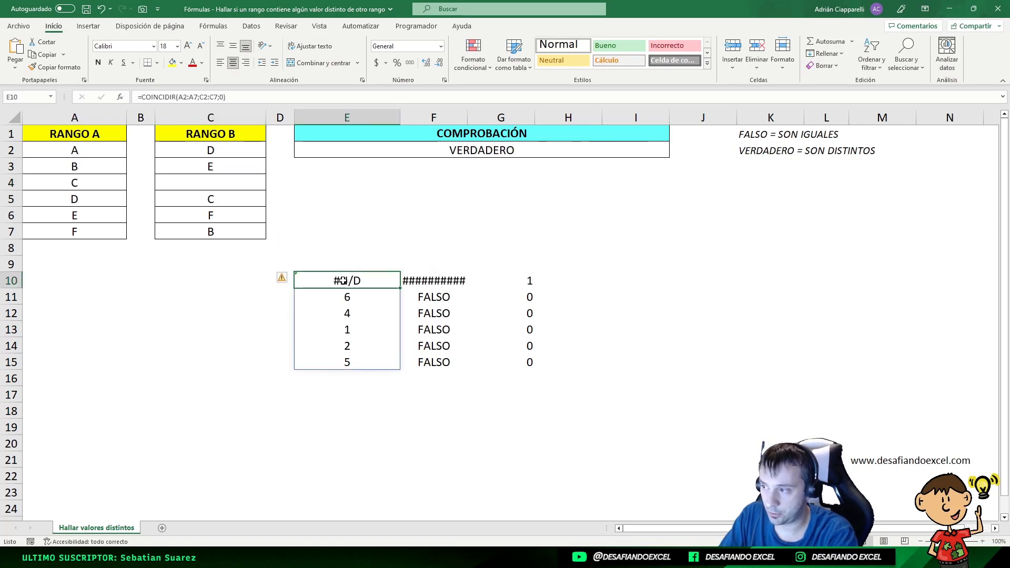
pyautogui.click(439, 277)
pyautogui.click(513, 282)
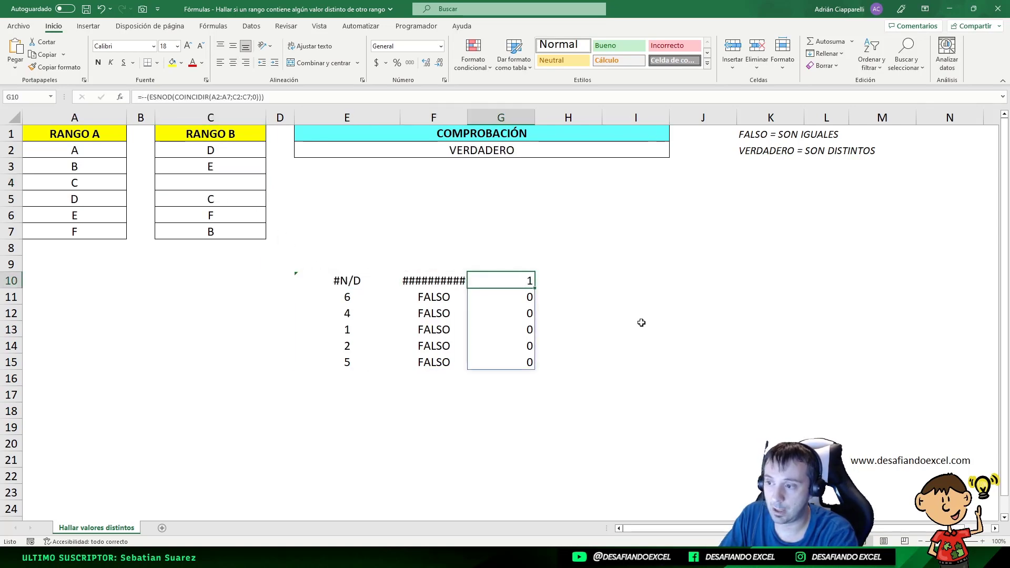
pyautogui.hotkey('ctrl', 'z')
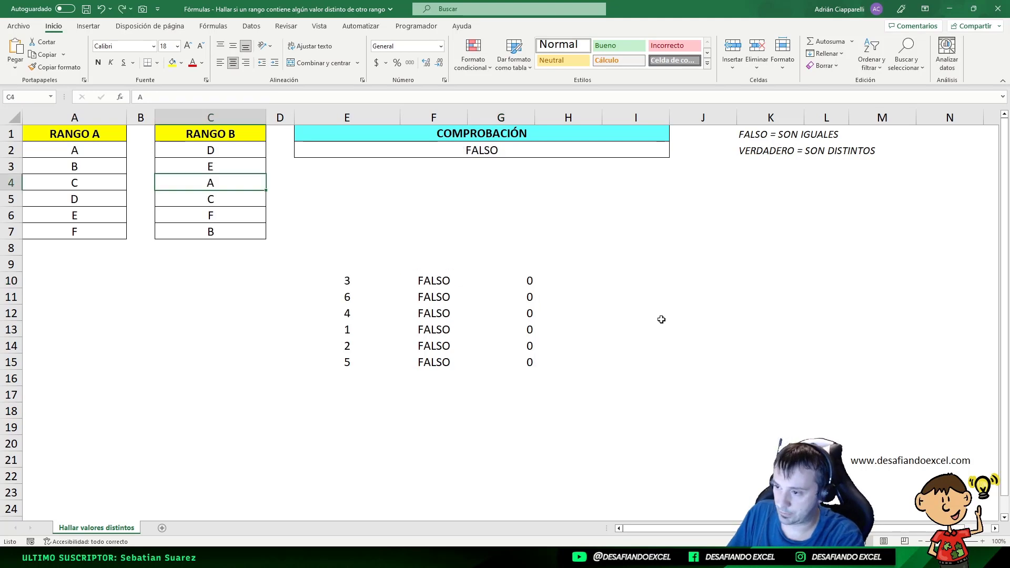
pyautogui.click(519, 275)
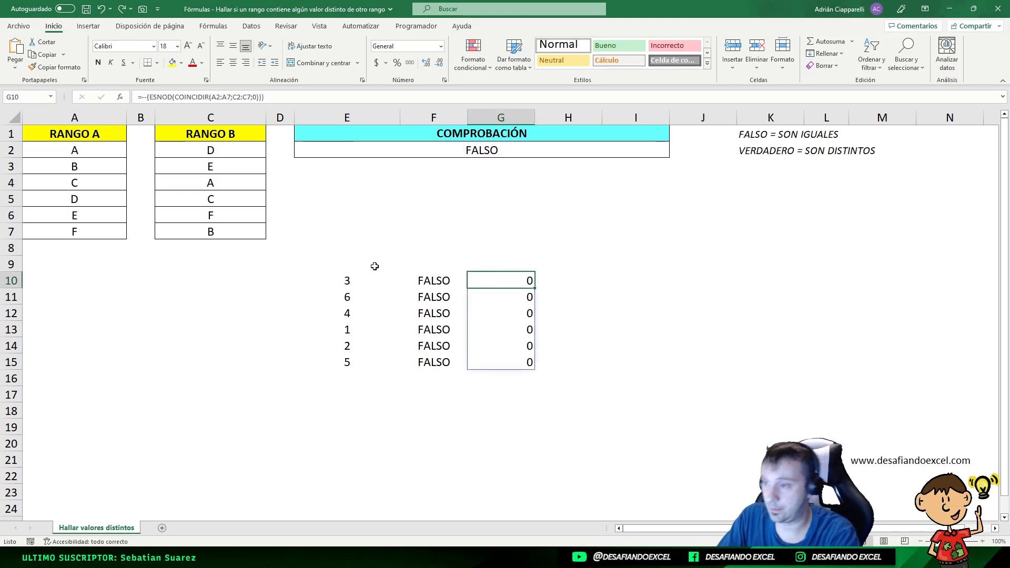
# Step: Copy E2's SUMAPRODUCTO formula into H10 without the >0 comparison
pyautogui.click(393, 157)
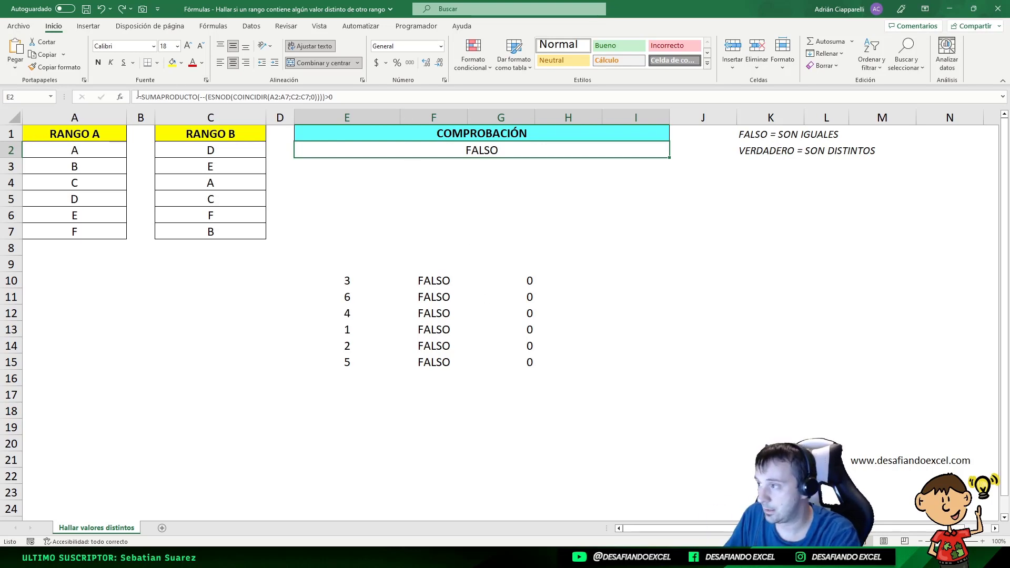
pyautogui.moveTo(138, 97); pyautogui.dragTo(331, 96)
pyautogui.hotkey('ctrl', 'c')
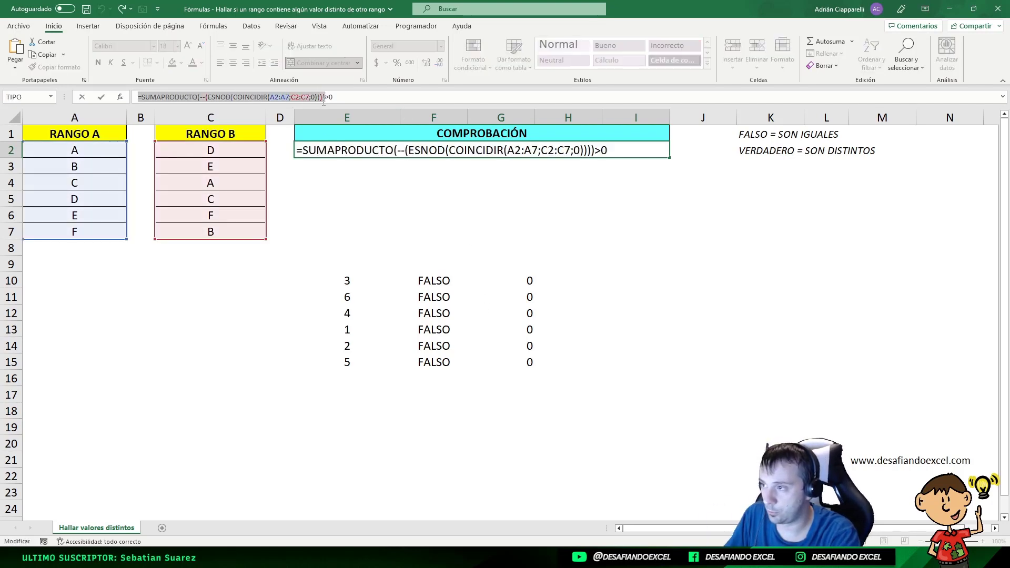
pyautogui.press('Escape')
pyautogui.click(598, 284)
pyautogui.press('F2')
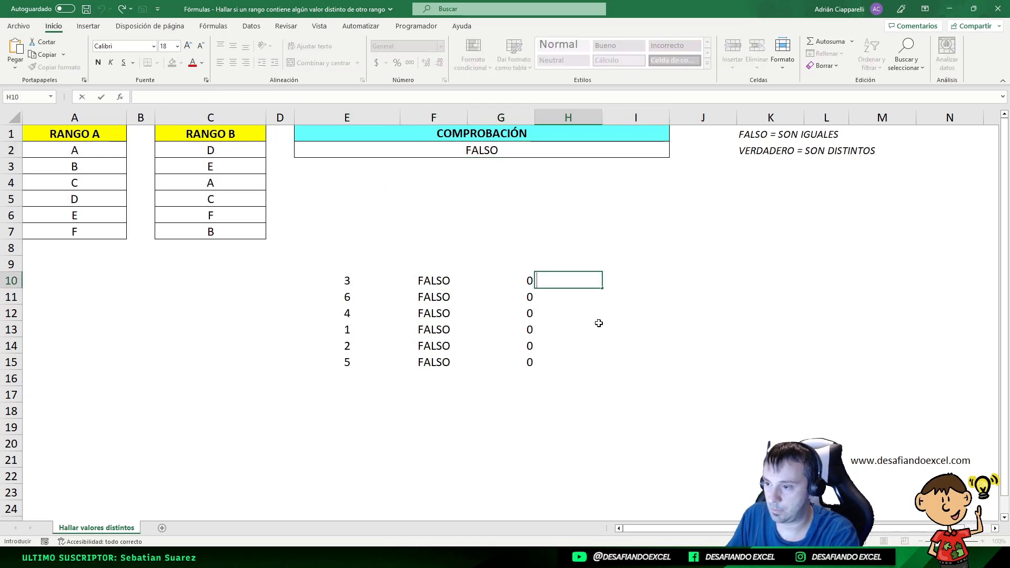
pyautogui.hotkey('ctrl', 'v')
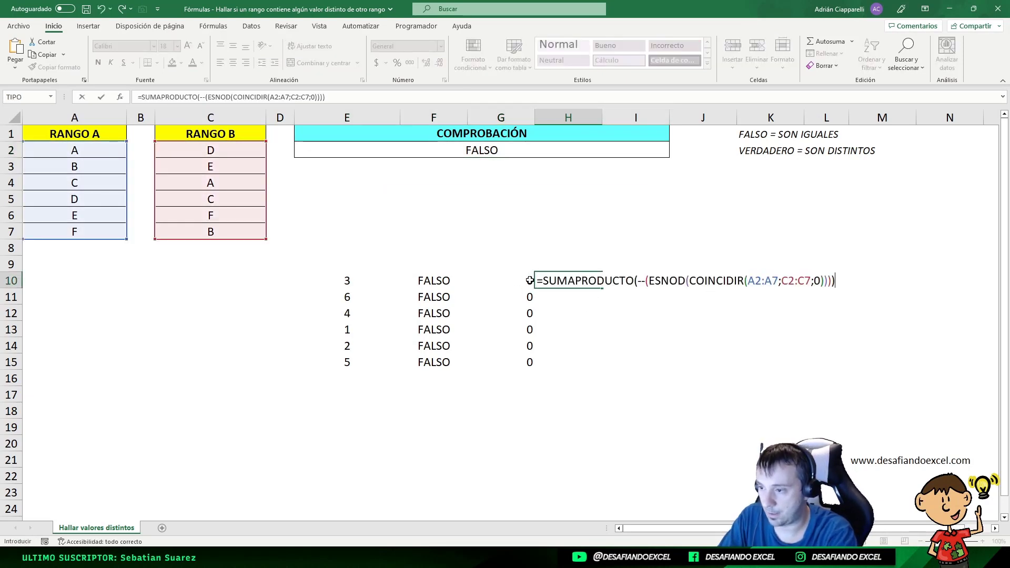
# Step: Commit =SUMAPRODUCTO(--(ESNOD(COINCIDIR(A2:A7;C2:C7;0)))) in H10, returning 0
pyautogui.hotkey('ctrl', 'Return')
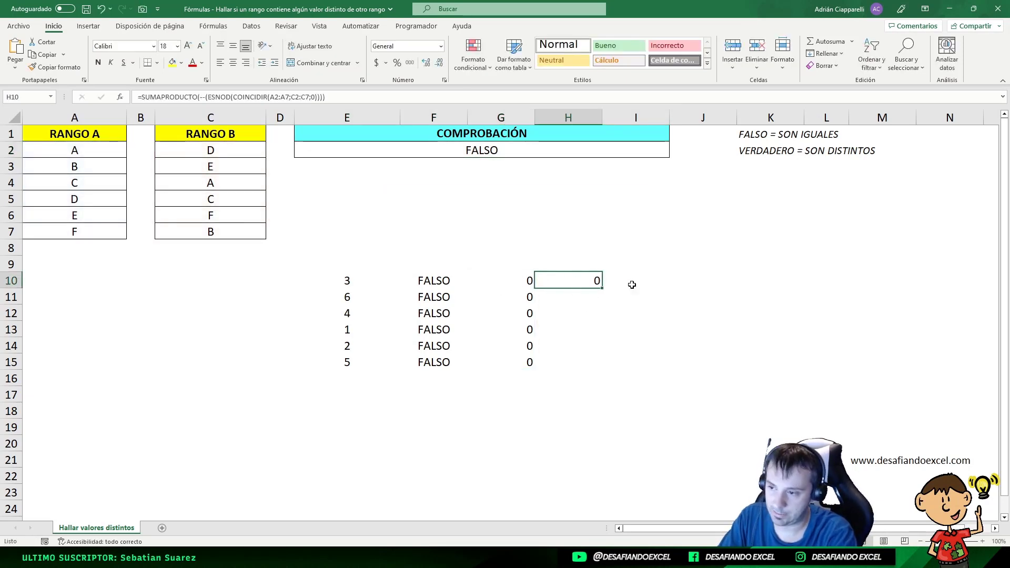
pyautogui.doubleClick(575, 281)
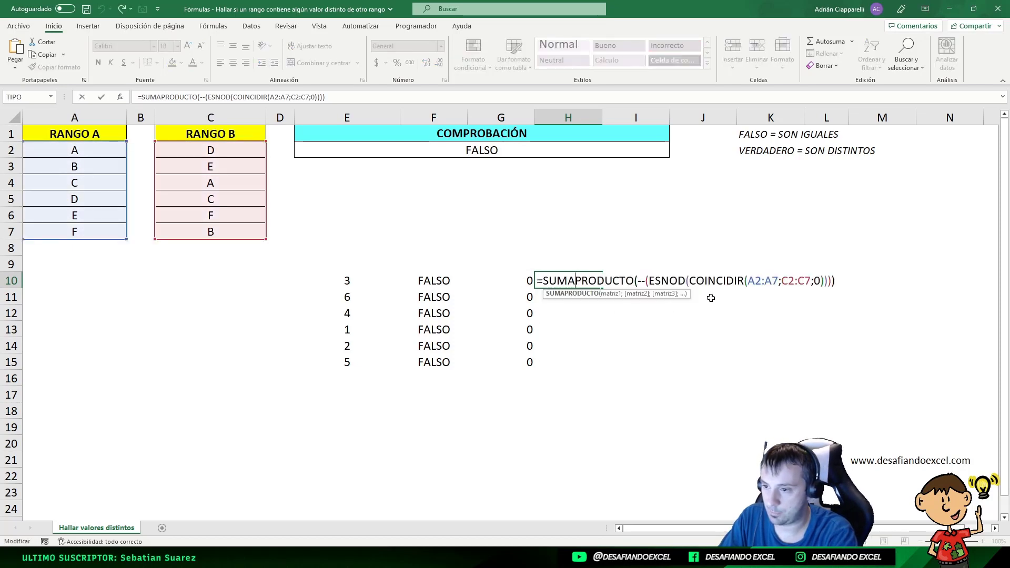
pyautogui.doubleClick(752, 281)
pyautogui.click(593, 347)
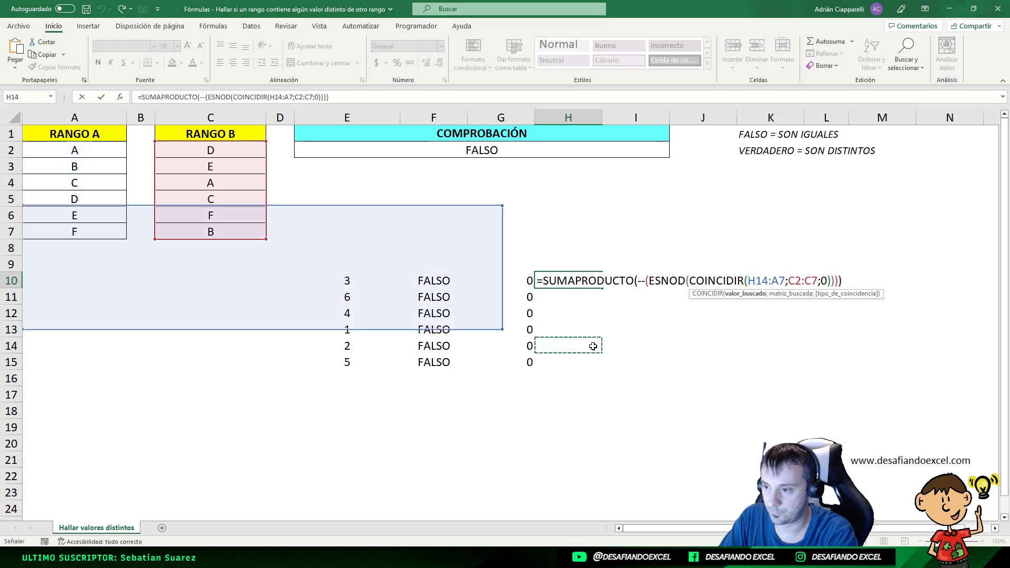
pyautogui.press('Escape')
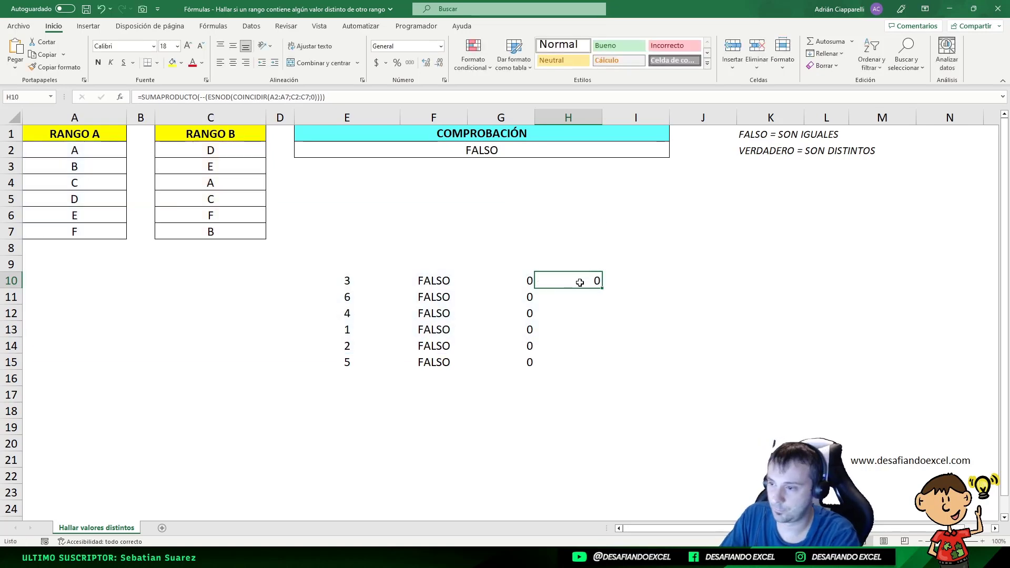
# Step: Review H10's formula against the zero values in the G10 helper column
pyautogui.click(526, 280)
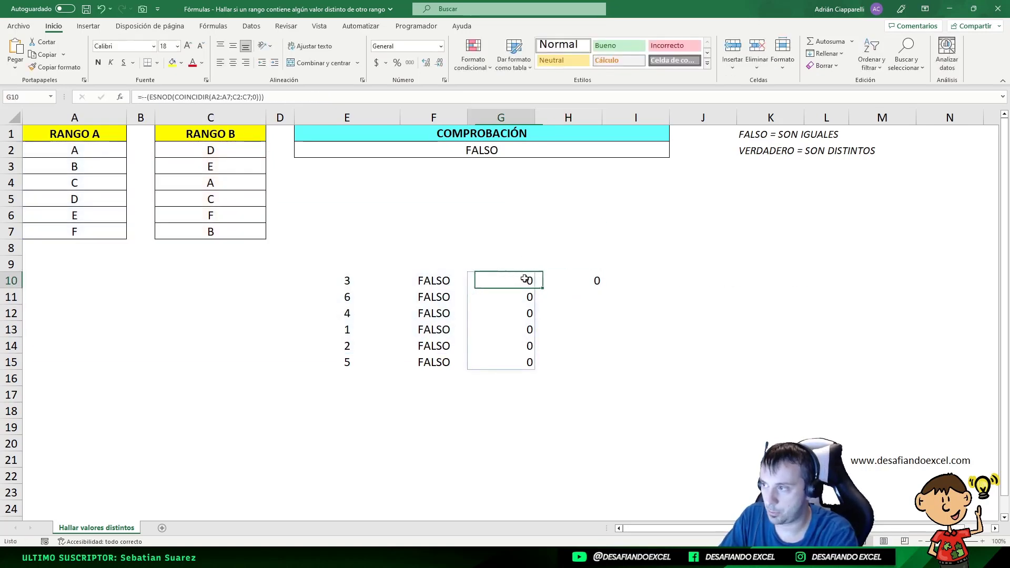
pyautogui.click(560, 287)
pyautogui.press('F2')
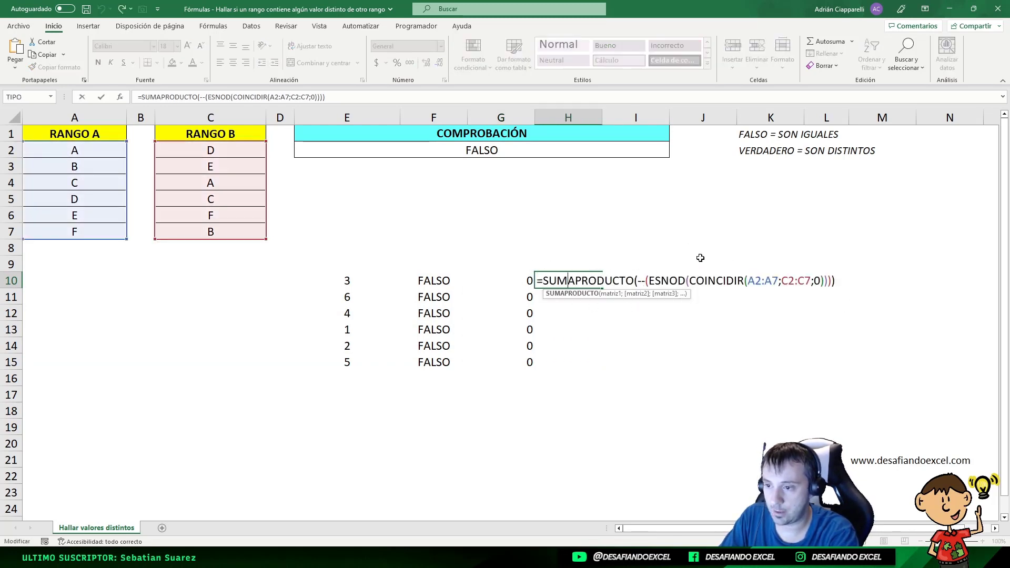
pyautogui.press('Escape')
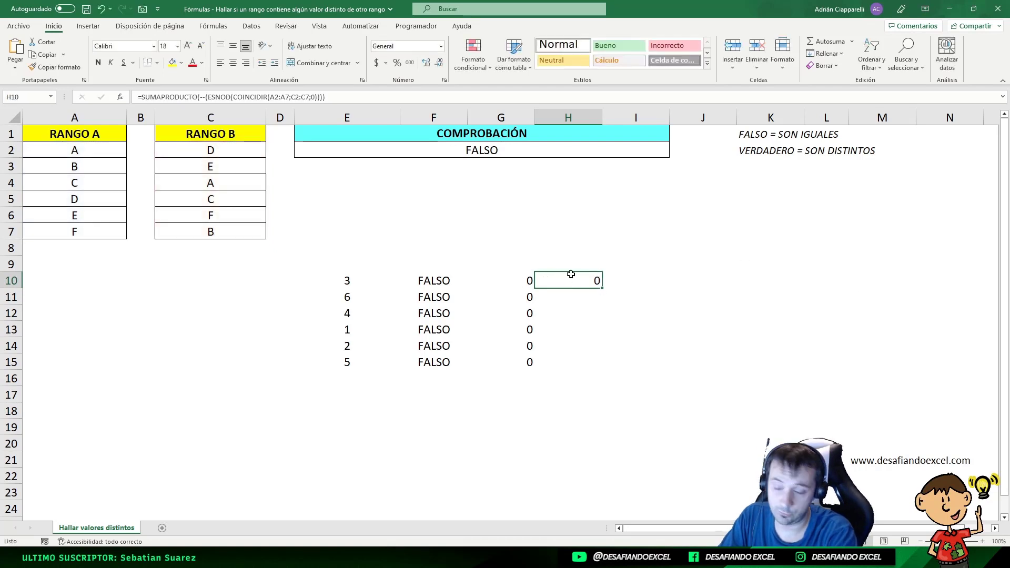
pyautogui.doubleClick(595, 278)
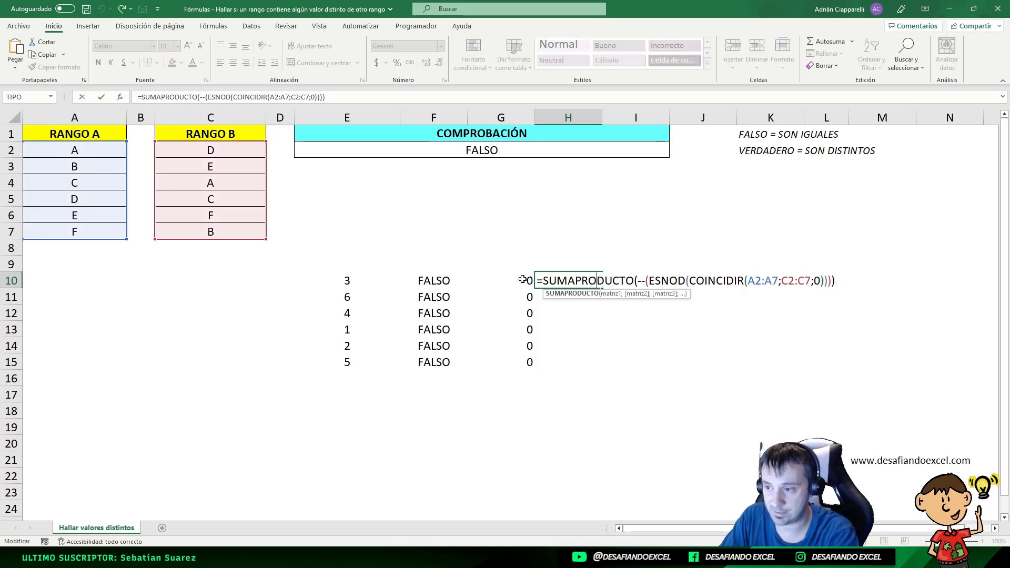
pyautogui.press('Return')
pyautogui.click(598, 280)
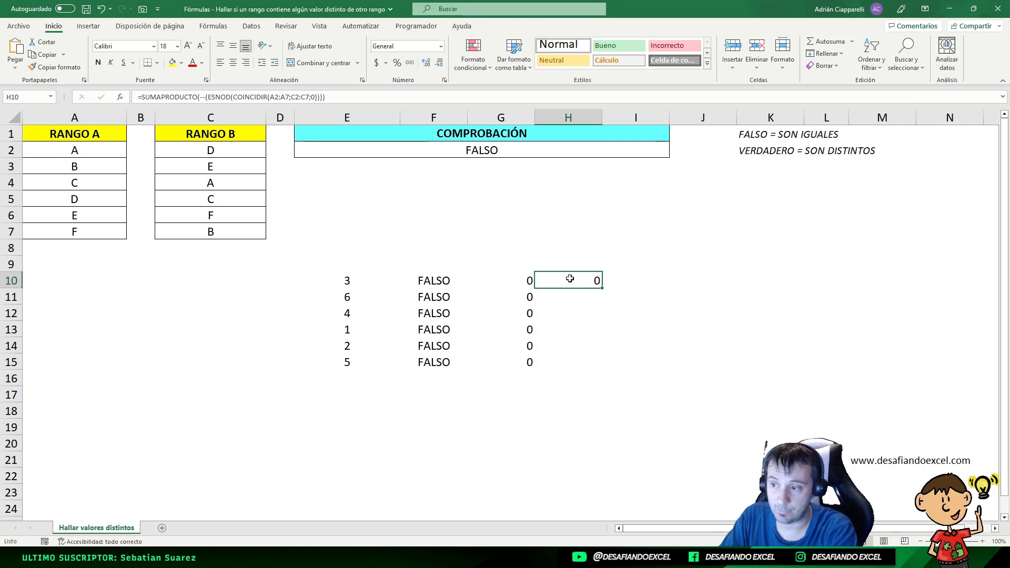
pyautogui.click(522, 277)
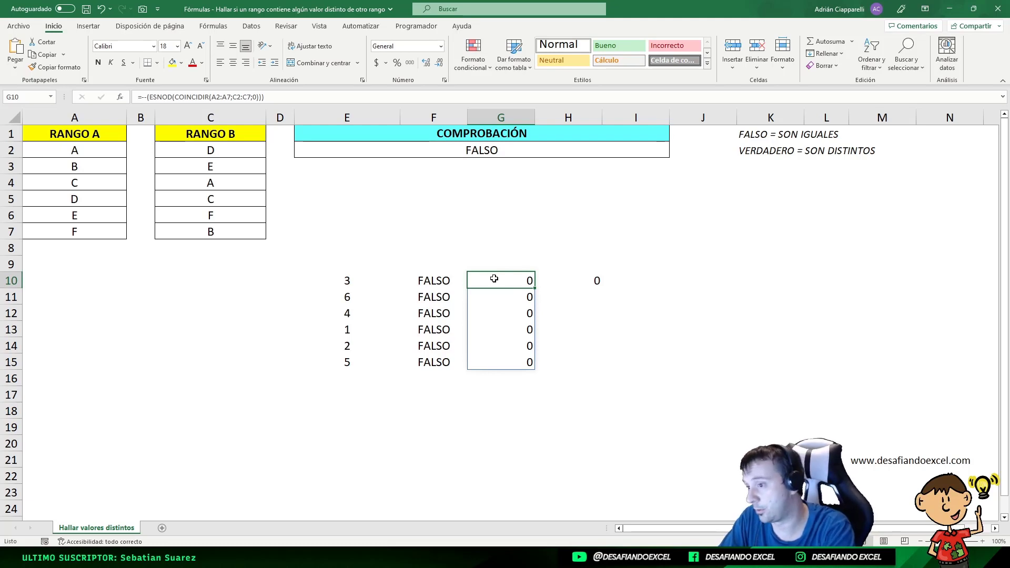
pyautogui.click(604, 277)
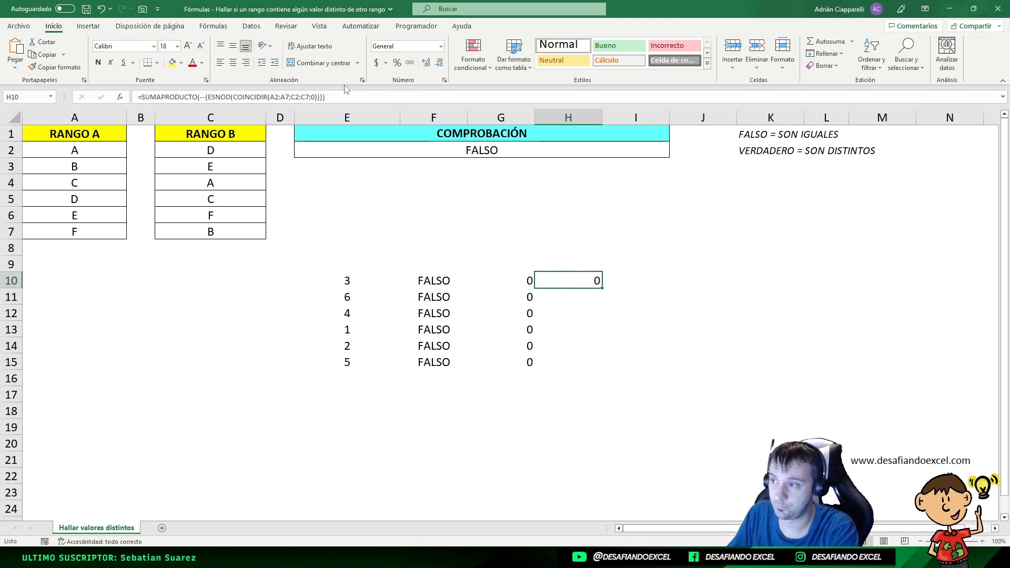
# Step: Inspect the >0 comparison at the end of E2's formula, leaving it unchanged
pyautogui.click(466, 150)
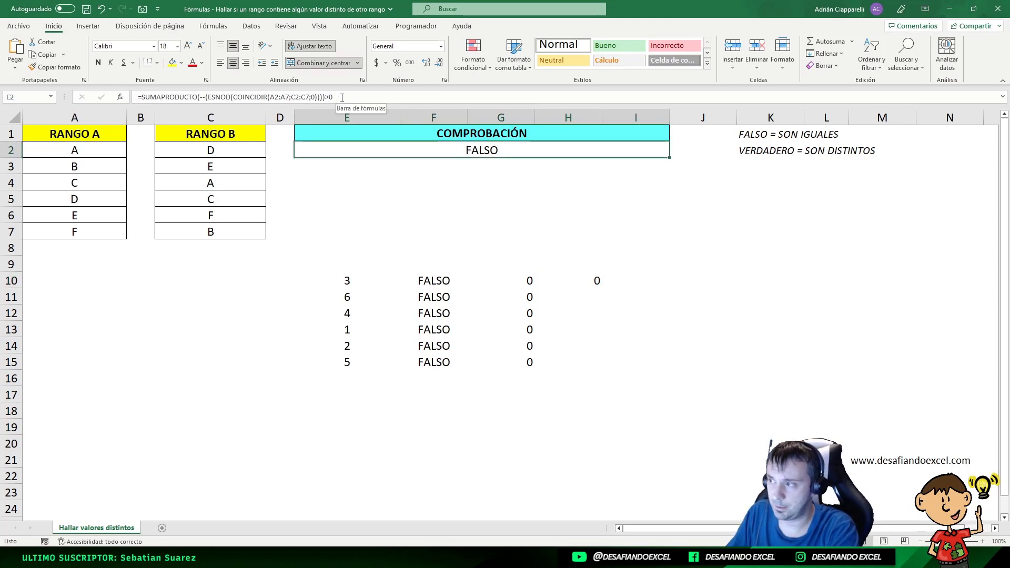
pyautogui.click(359, 96)
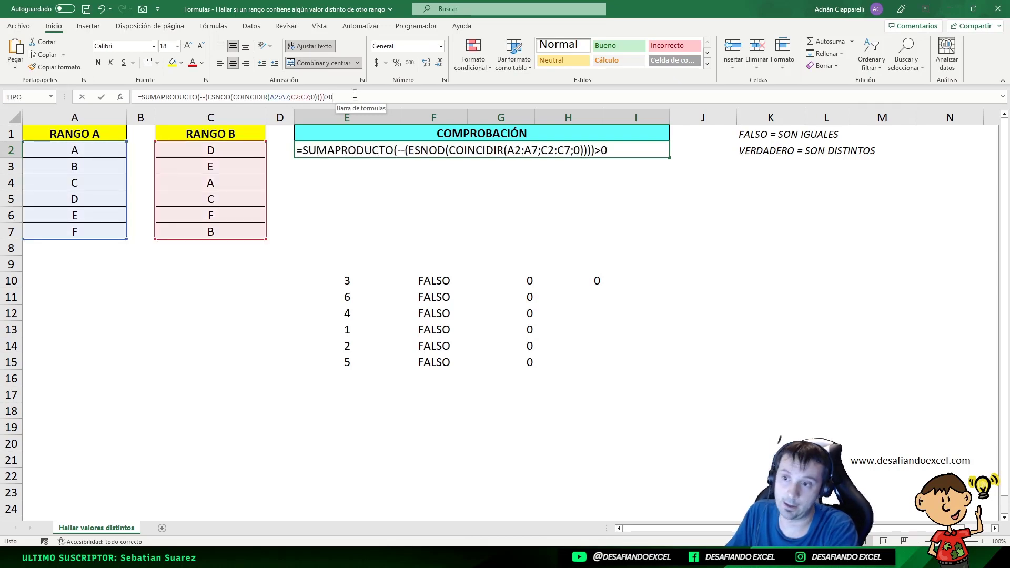
pyautogui.tripleClick(345, 98)
pyautogui.moveTo(333, 97); pyautogui.dragTo(329, 97)
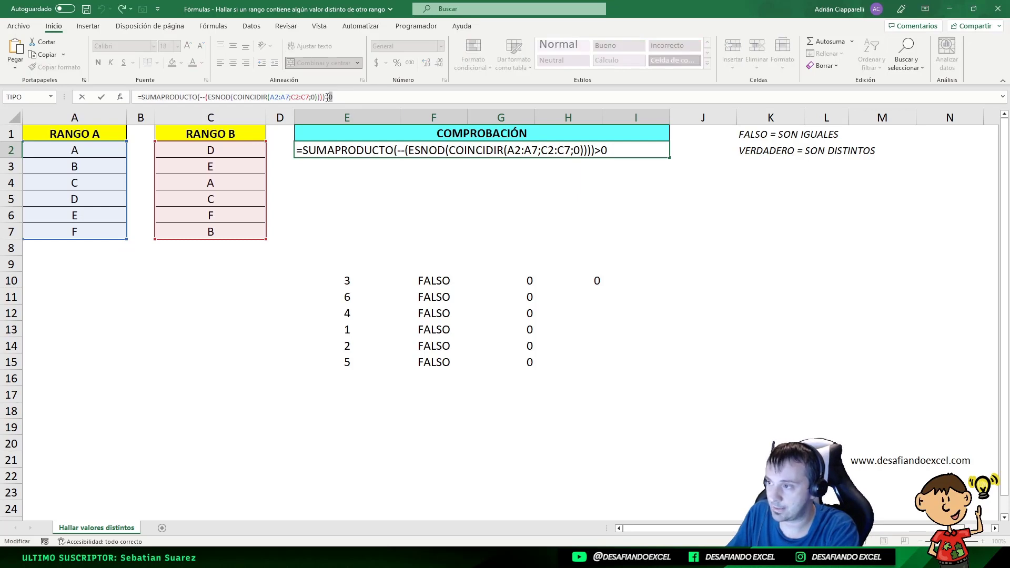
pyautogui.hotkey('ctrl', 'Return')
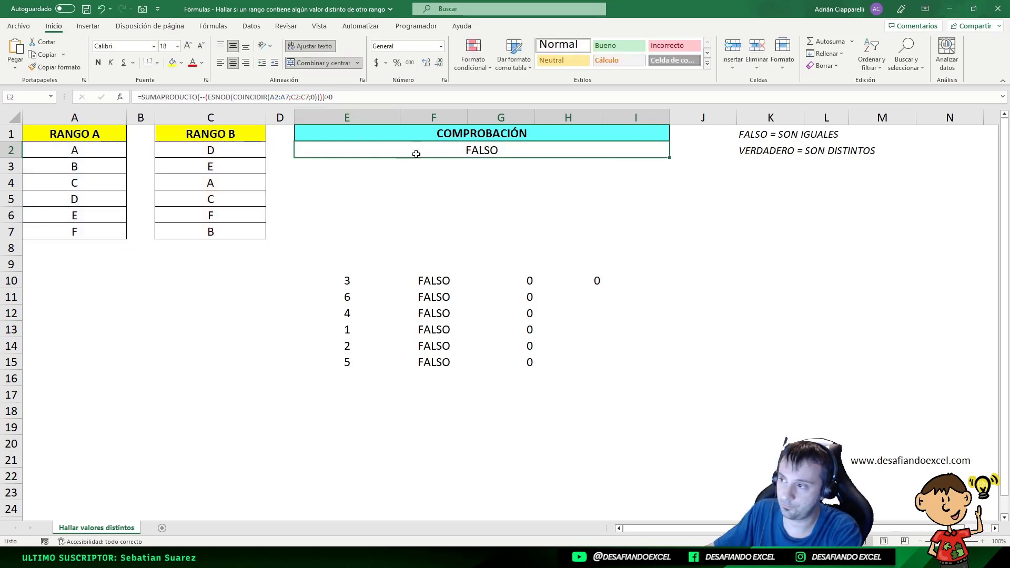
# Step: Append >0 to H10's SUMAPRODUCTO formula so it returns FALSO
pyautogui.doubleClick(588, 281)
pyautogui.hotkey('ctrl', 'v')
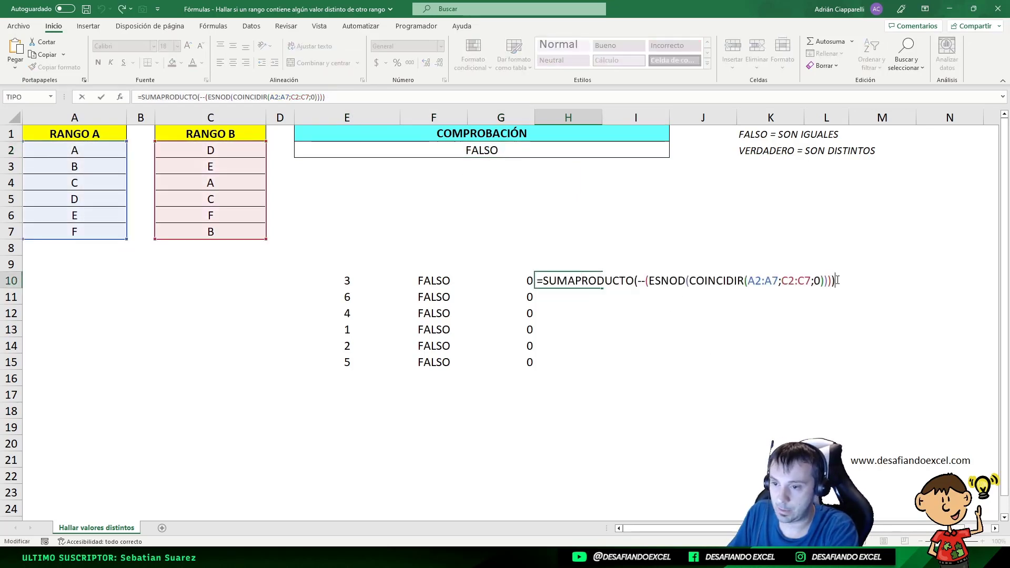
pyautogui.write('>0')
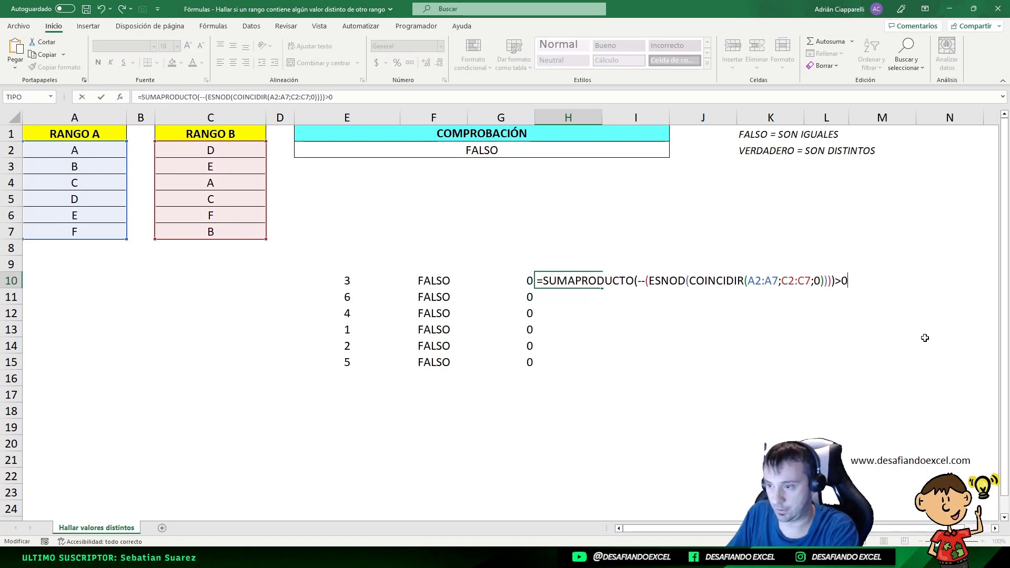
pyautogui.press('Return')
pyautogui.click(561, 283)
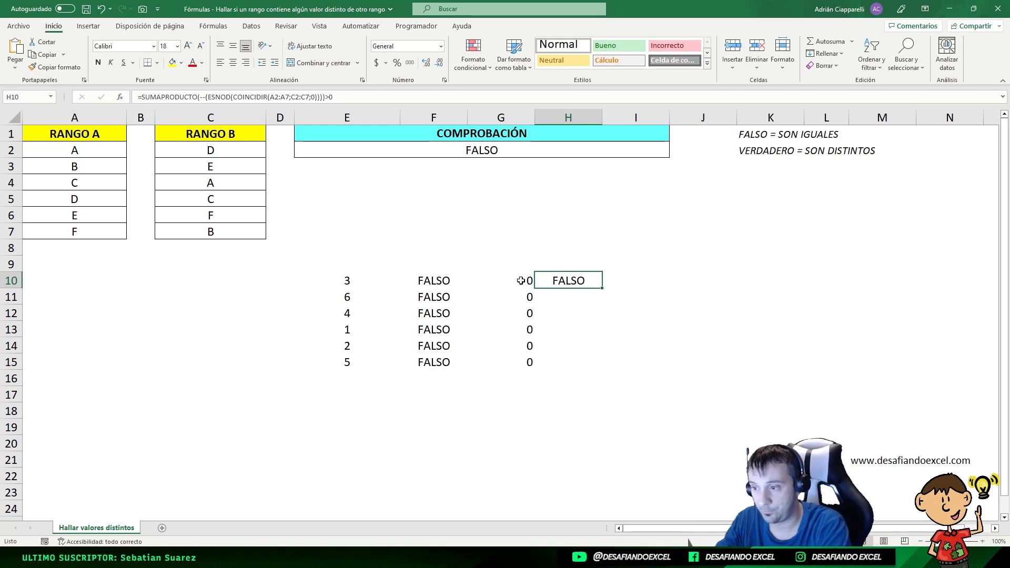
pyautogui.moveTo(521, 281); pyautogui.dragTo(521, 362)
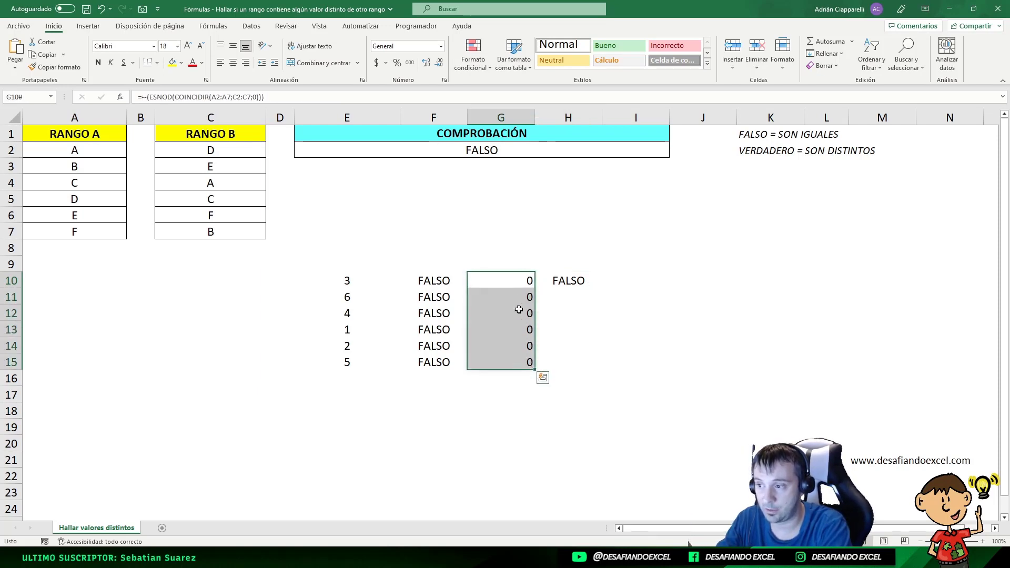
pyautogui.moveTo(444, 279); pyautogui.dragTo(437, 362)
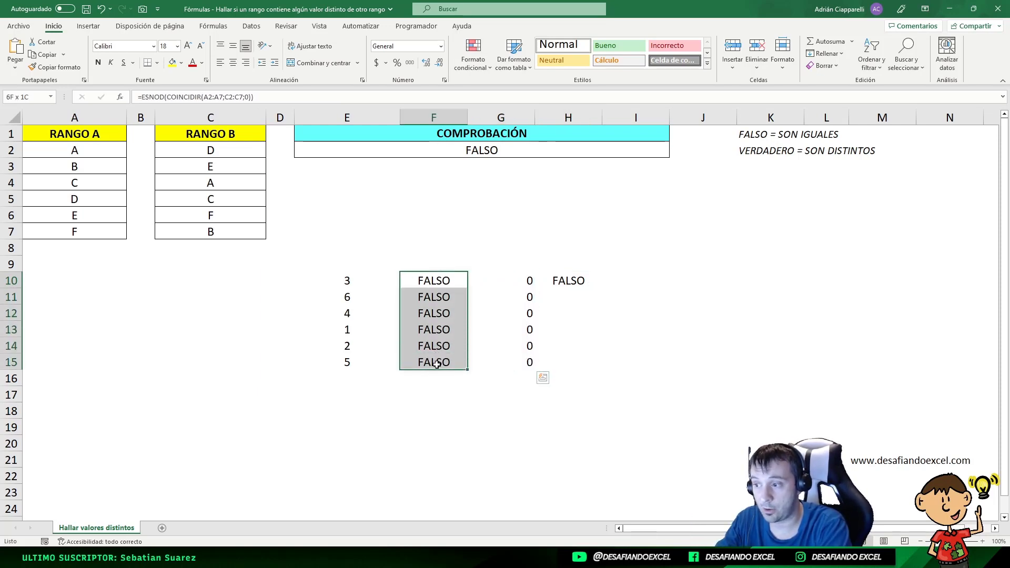
pyautogui.moveTo(354, 281); pyautogui.dragTo(361, 362)
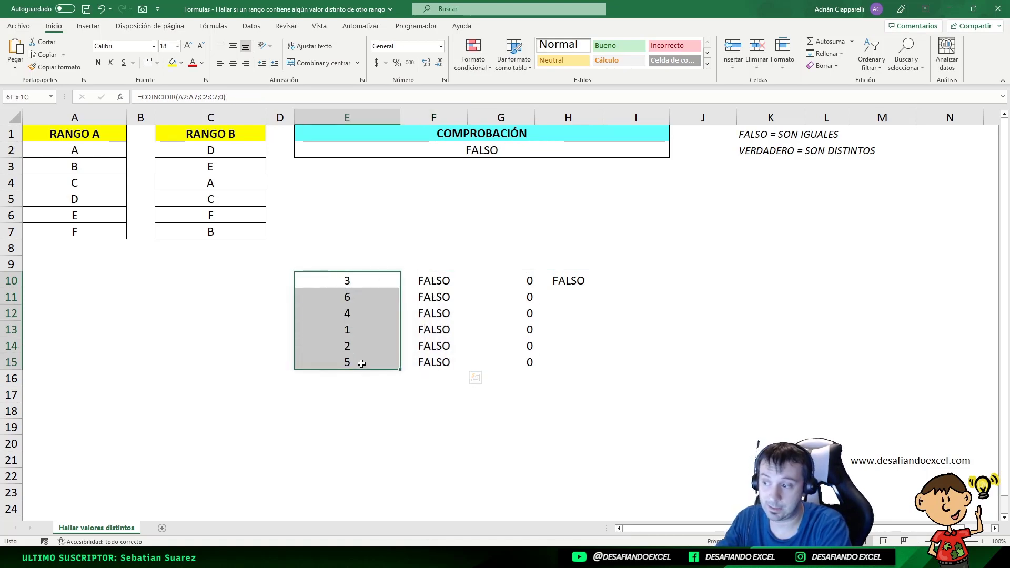
pyautogui.moveTo(349, 282); pyautogui.dragTo(340, 368)
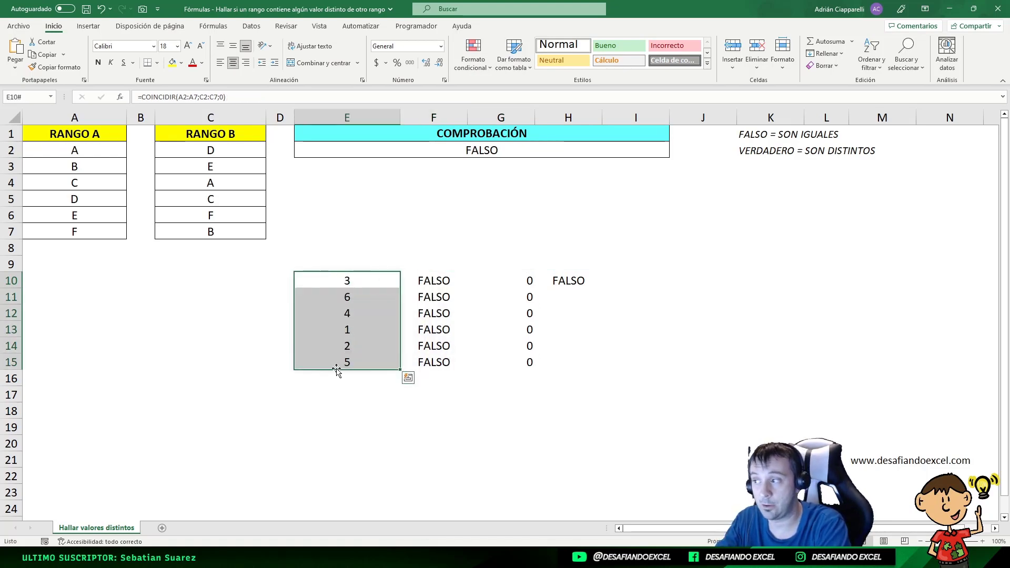
pyautogui.click(87, 152)
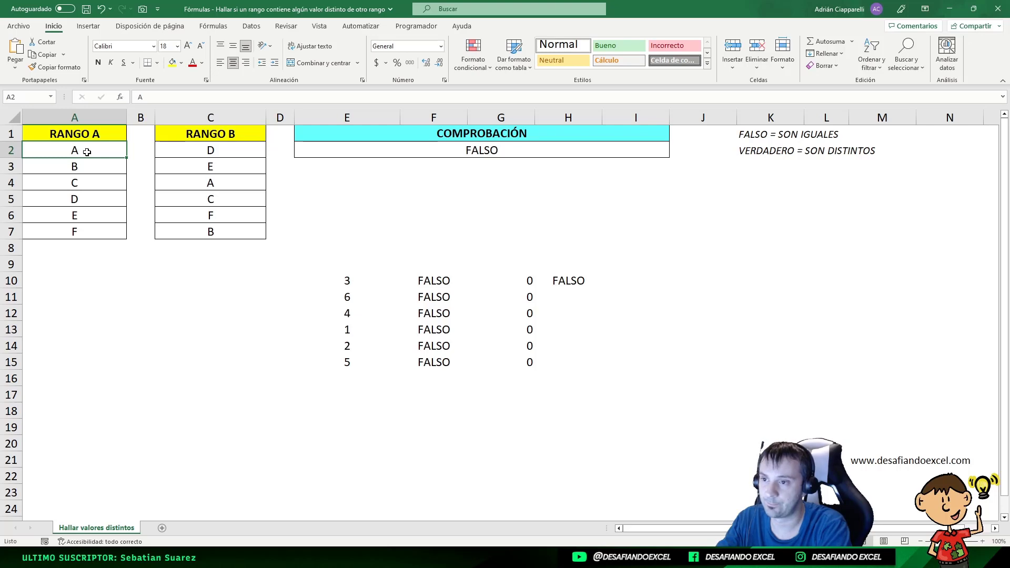
pyautogui.click(453, 154)
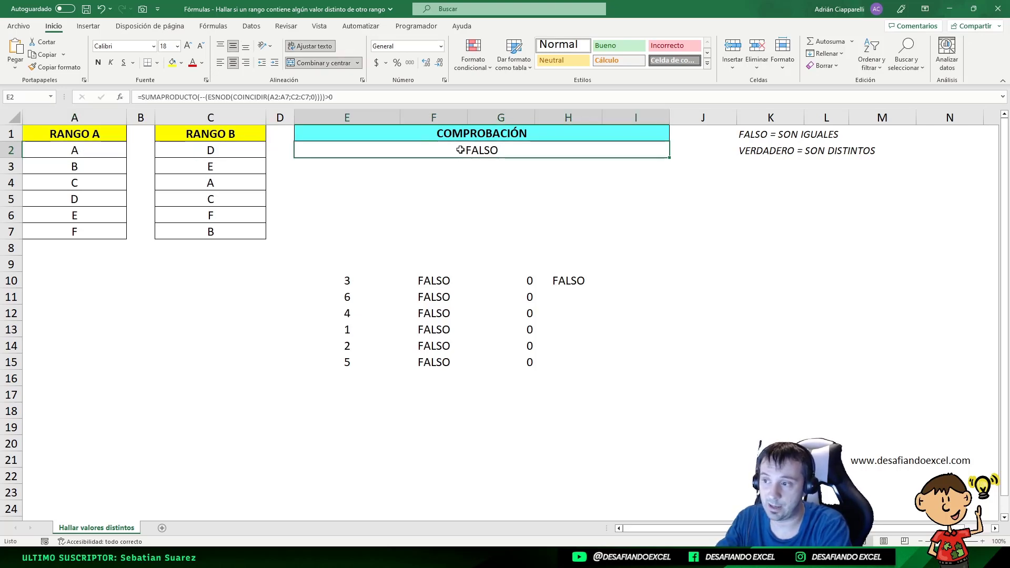
pyautogui.click(594, 285)
pyautogui.click(482, 150)
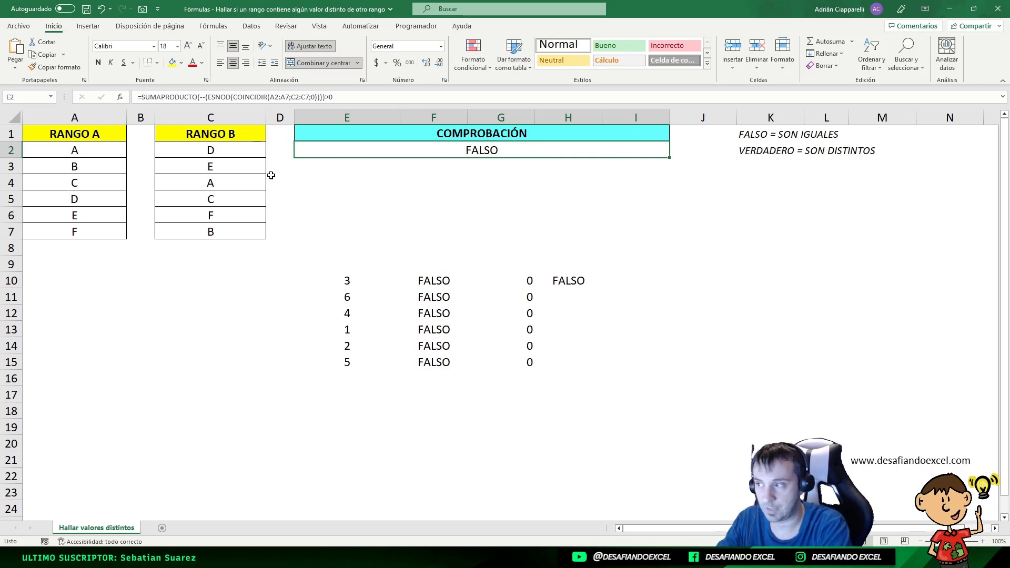
# Step: Clear the A from C4 in Rango B so E2 turns VERDADERO
pyautogui.click(194, 165)
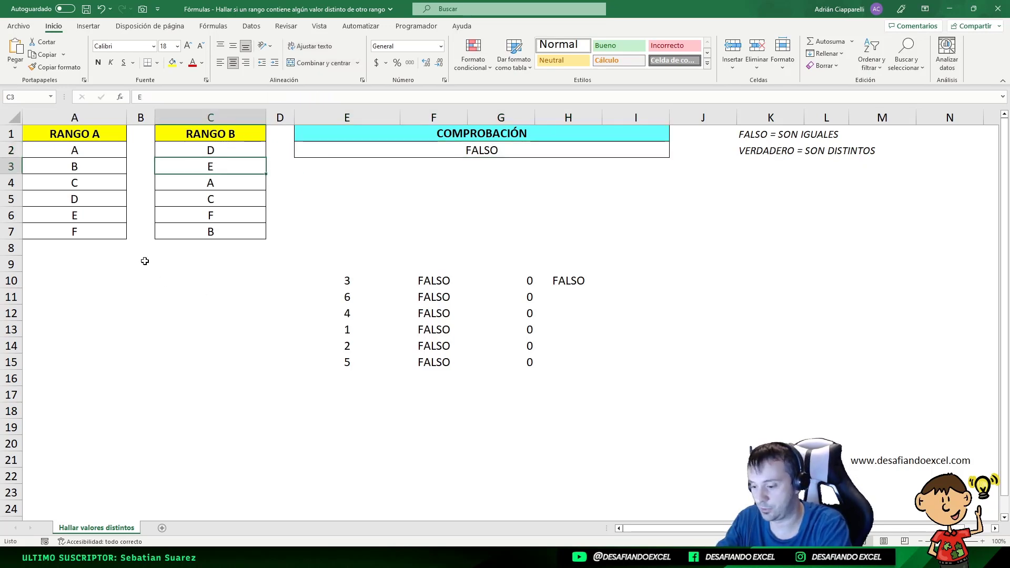
pyautogui.click(198, 181)
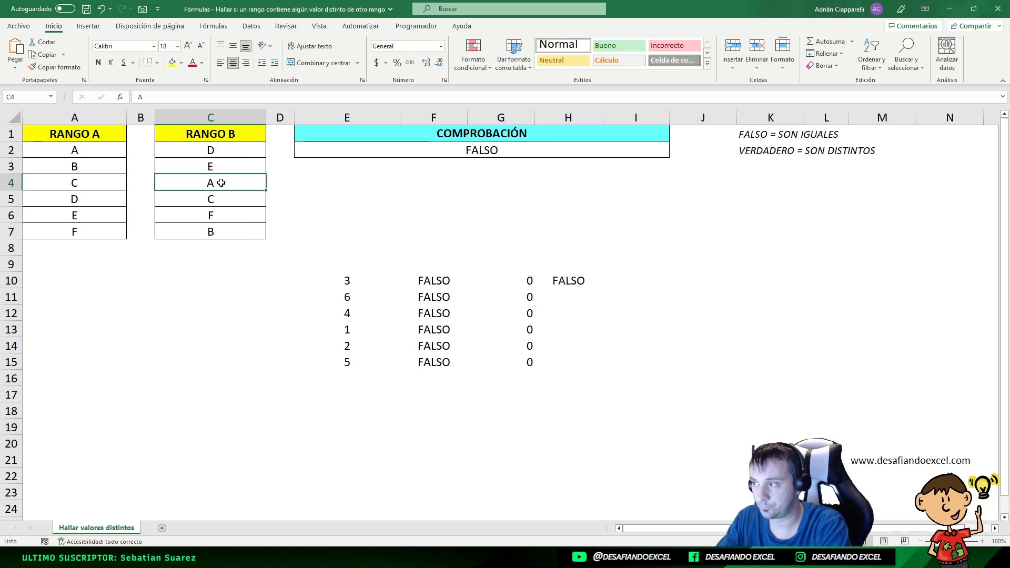
pyautogui.press('Delete')
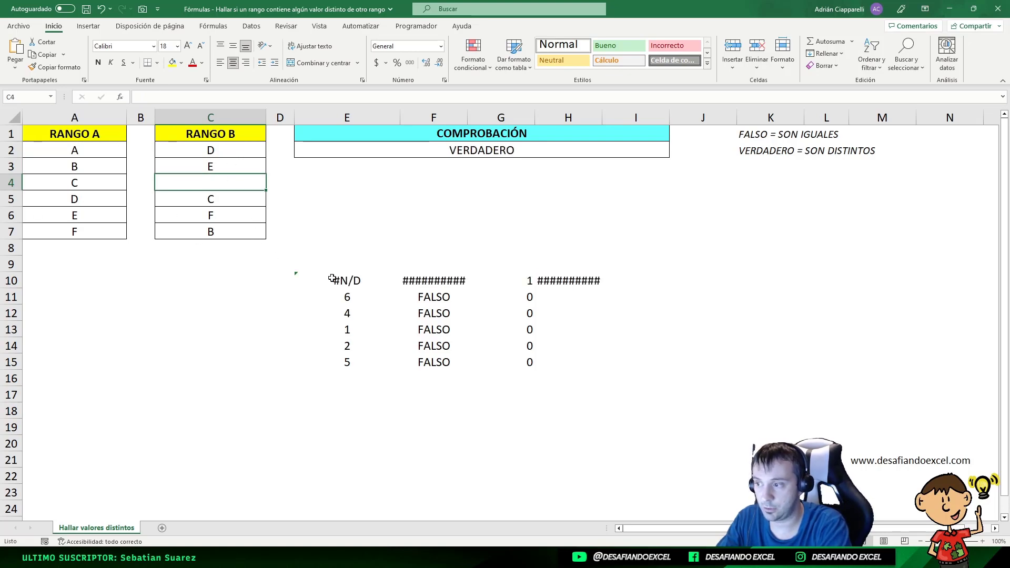
# Step: Widen columns F and H and review the E10:H15 helper results
pyautogui.click(336, 280)
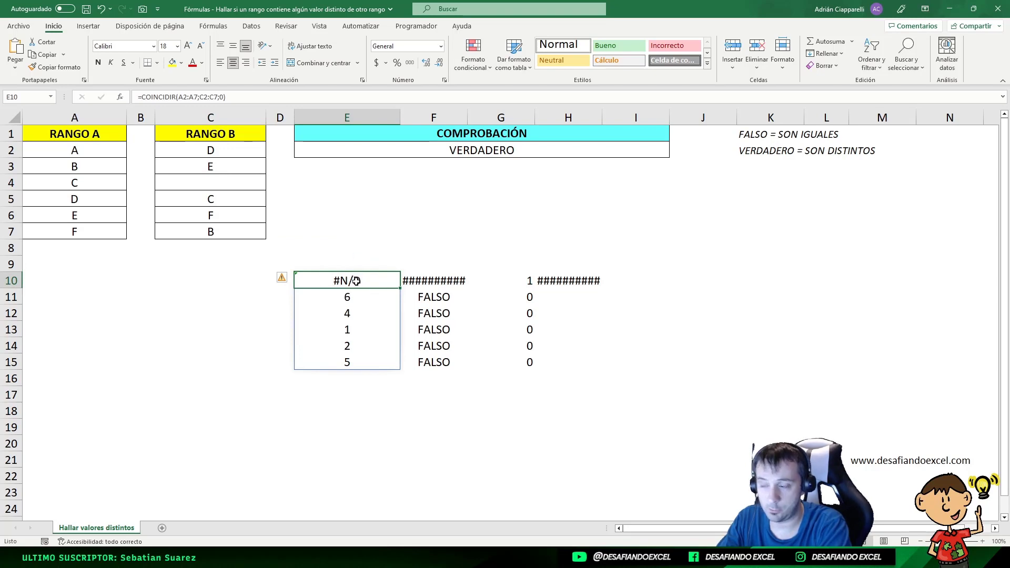
pyautogui.moveTo(468, 117); pyautogui.dragTo(486, 116)
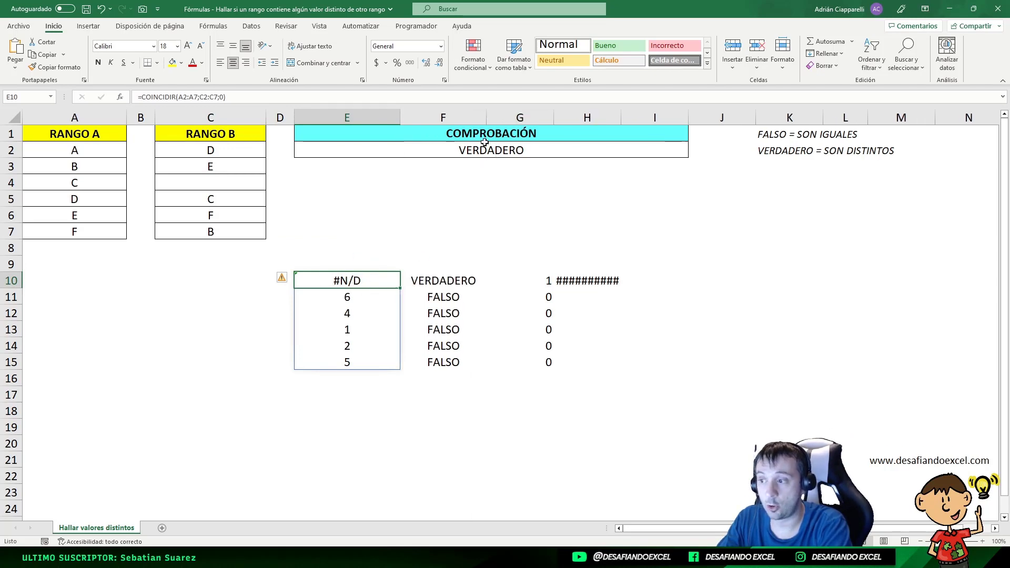
pyautogui.click(437, 280)
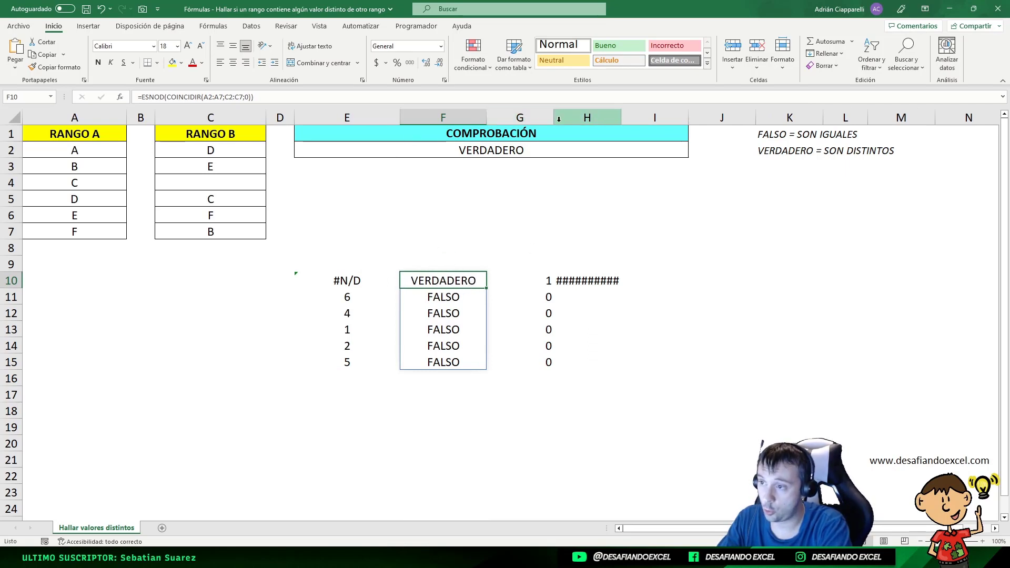
pyautogui.moveTo(521, 280); pyautogui.dragTo(521, 362)
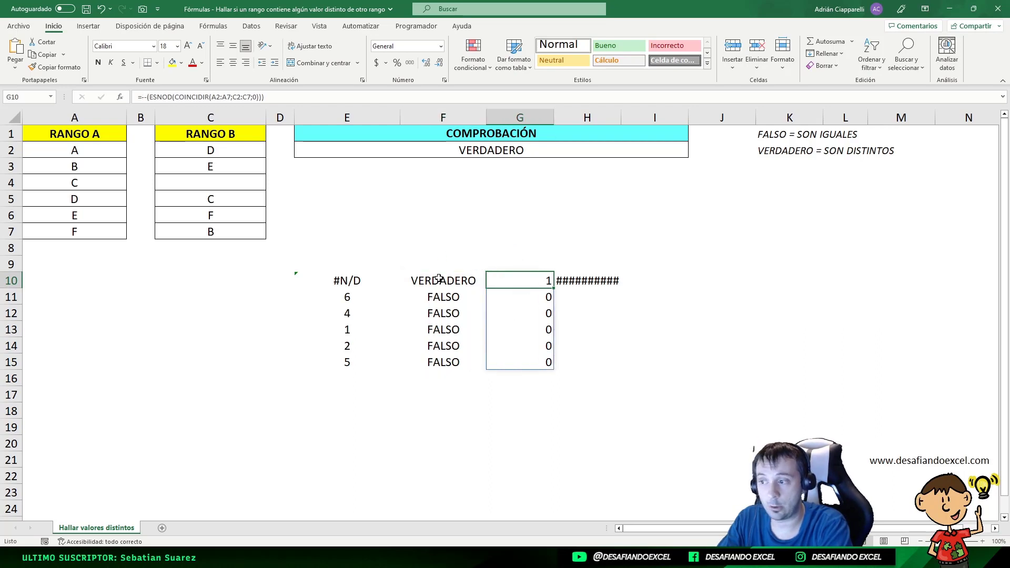
pyautogui.click(584, 281)
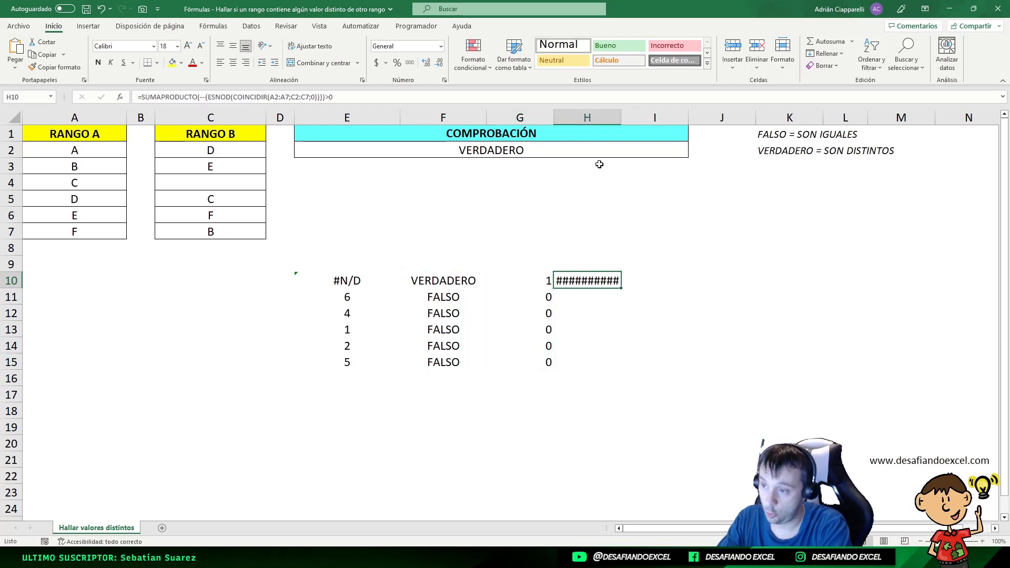
pyautogui.moveTo(625, 115); pyautogui.dragTo(642, 116)
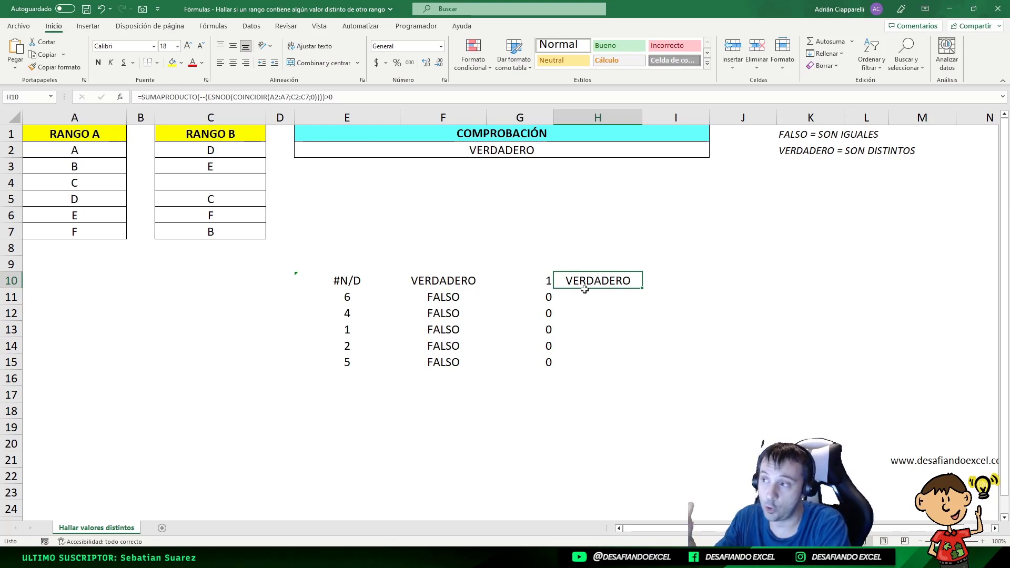
pyautogui.click(325, 97)
pyautogui.moveTo(325, 97); pyautogui.dragTo(333, 97)
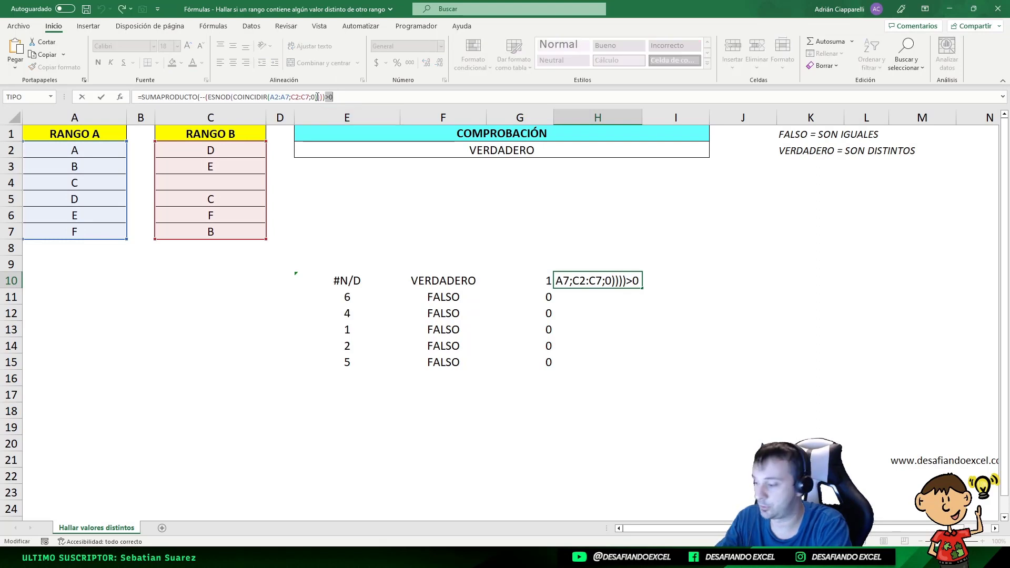
pyautogui.click(172, 93)
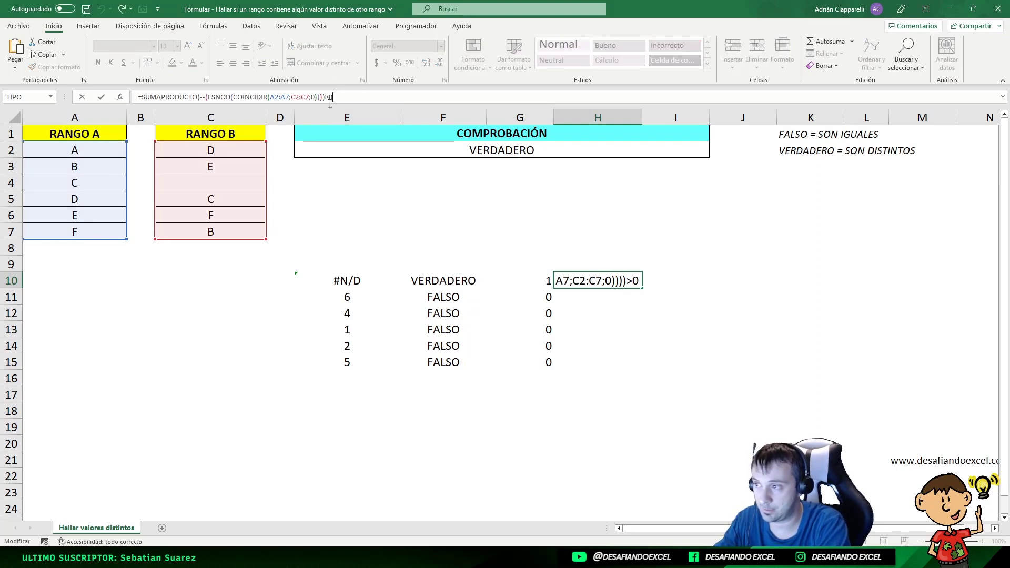
pyautogui.hotkey('ctrl', 'Return')
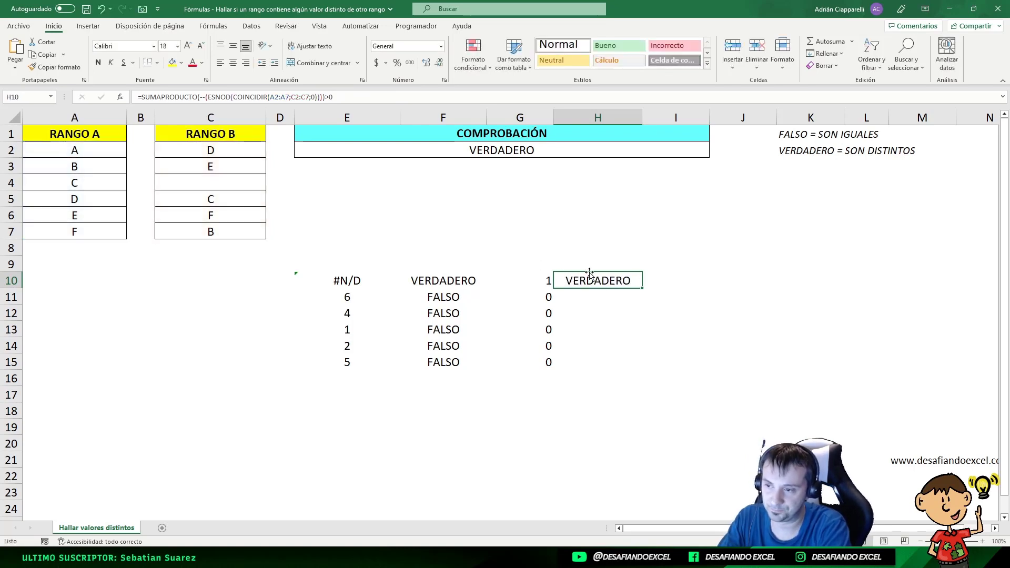
pyautogui.click(478, 152)
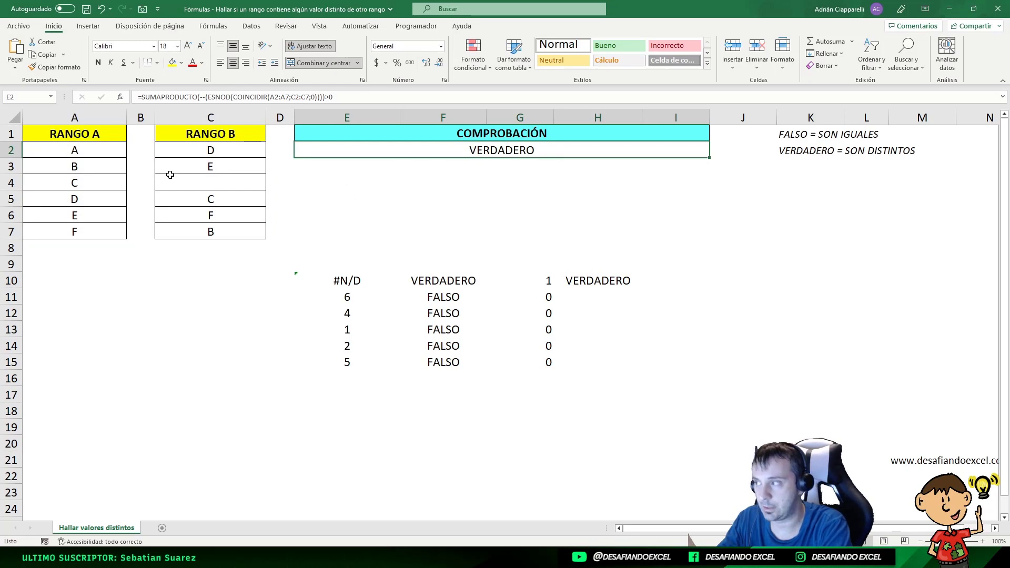